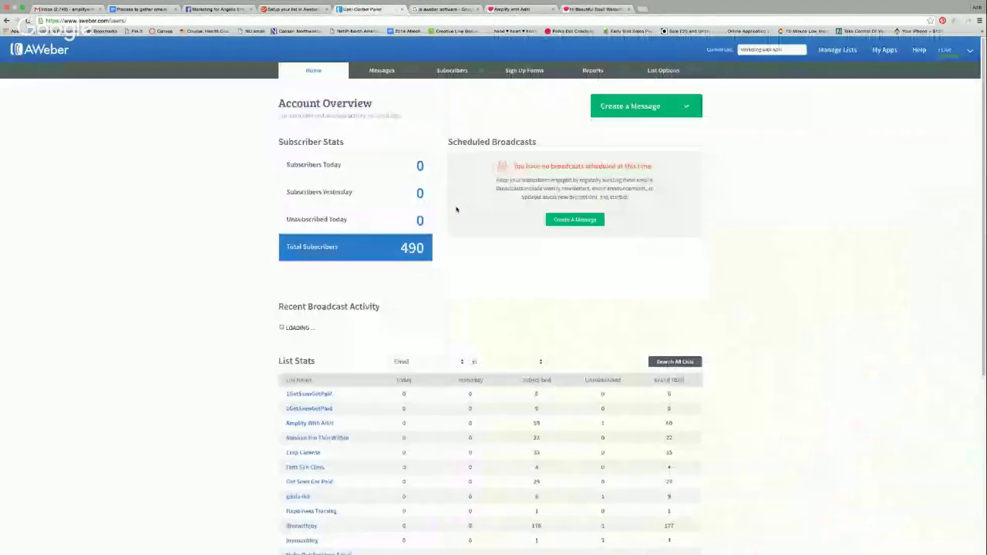
{"action": "mouse_move", "coordinate": [359, 74]}
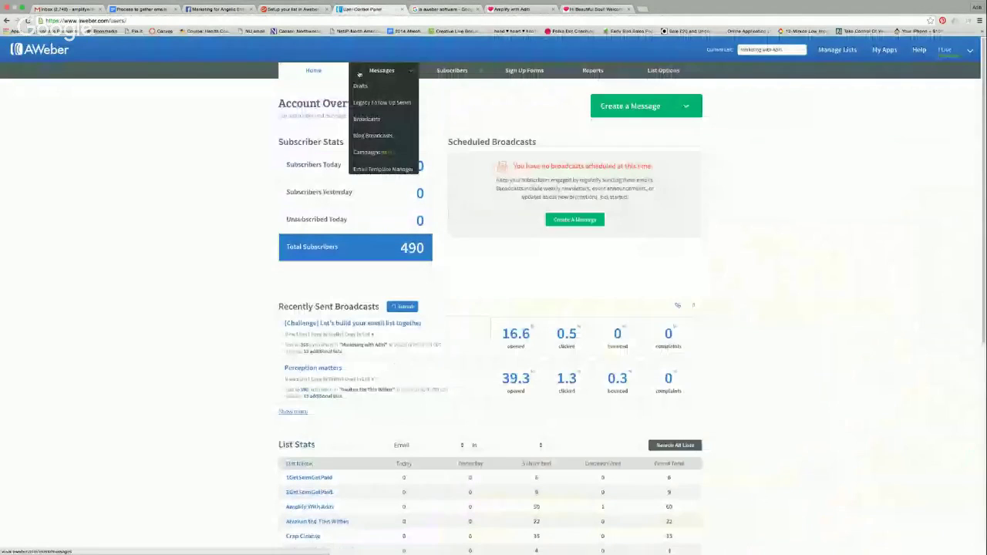
{"action": "mouse_move", "coordinate": [459, 72]}
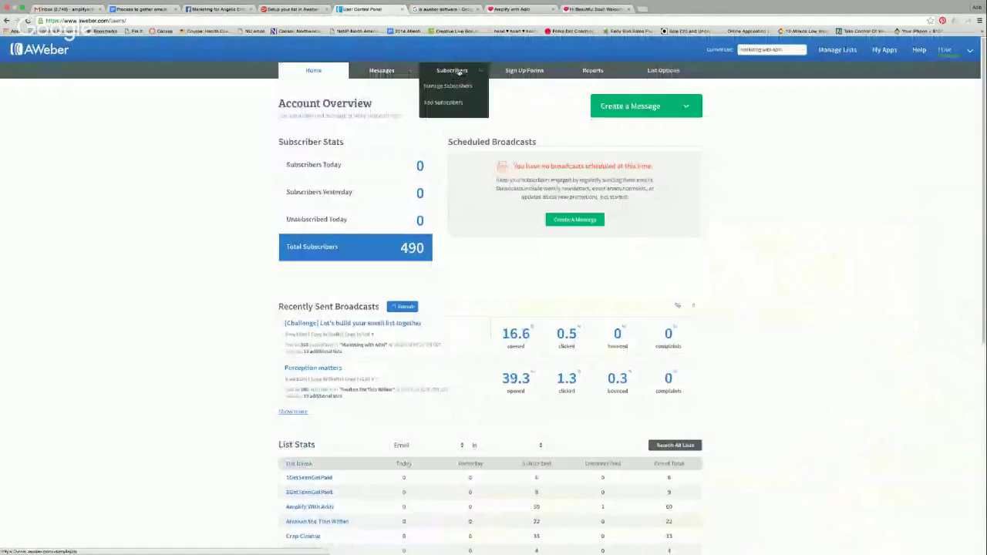
{"action": "mouse_move", "coordinate": [691, 71]}
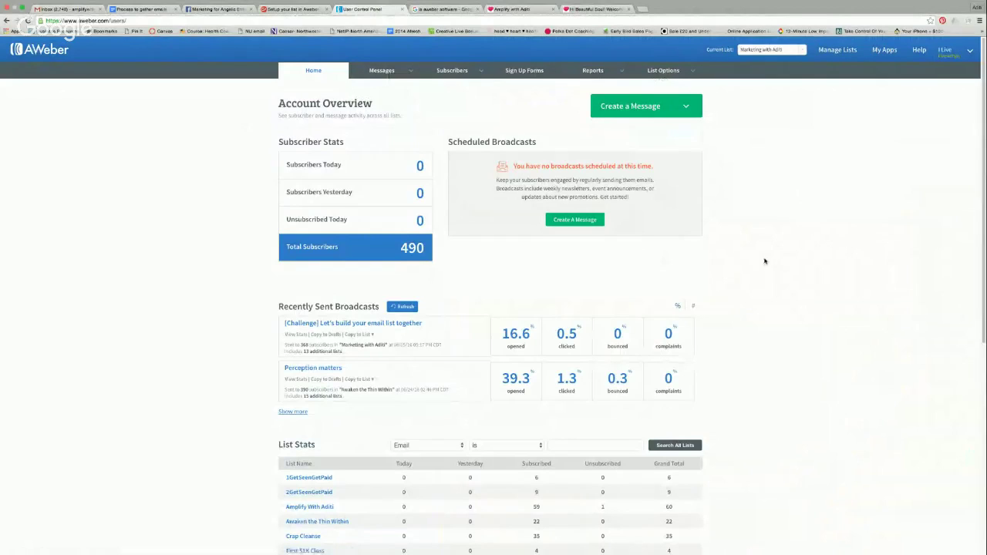
{"action": "scroll", "coordinate": [468, 415], "scroll_direction": "down", "scroll_amount": 5}
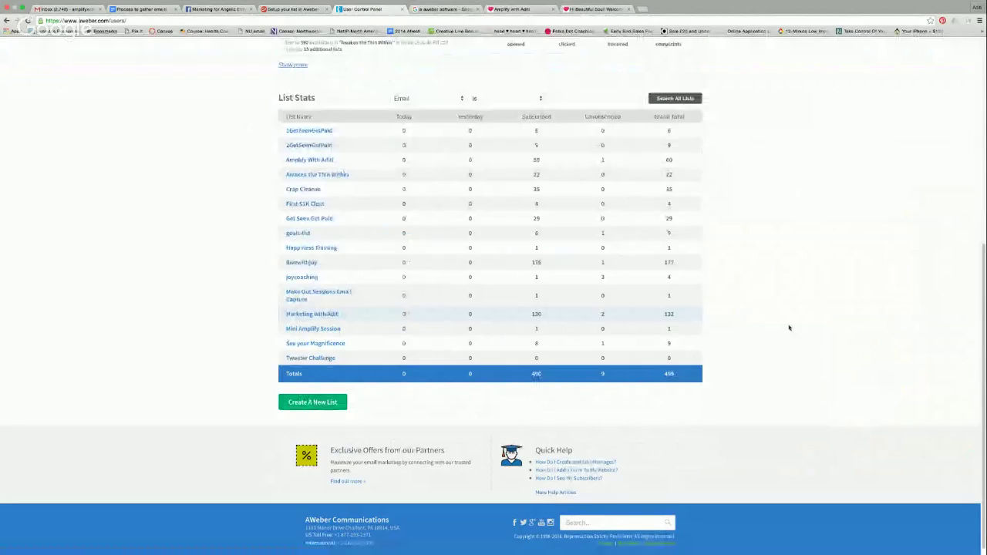
{"action": "scroll", "coordinate": [789, 328], "scroll_direction": "up", "scroll_amount": 5}
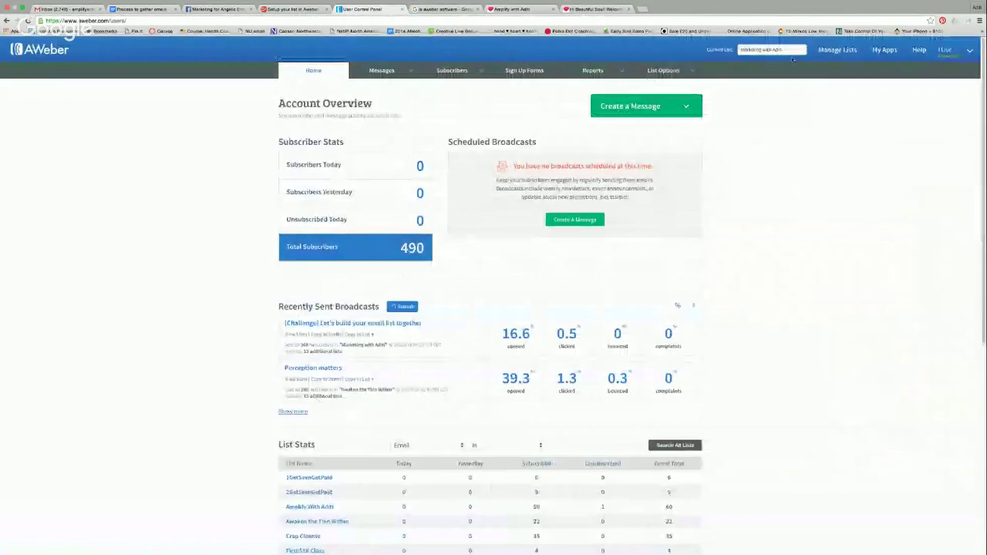
{"action": "left_click", "coordinate": [693, 73]}
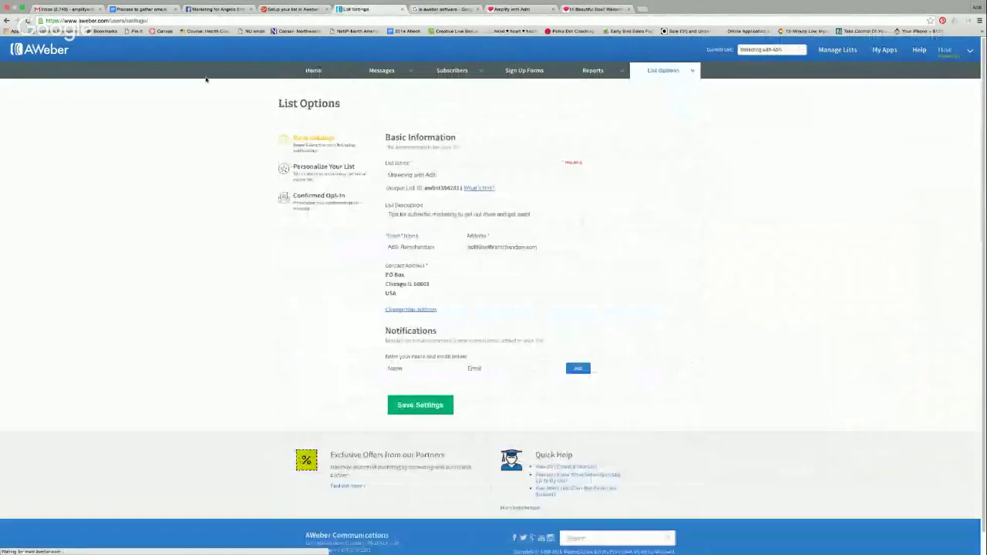
{"action": "left_click", "coordinate": [6, 21]}
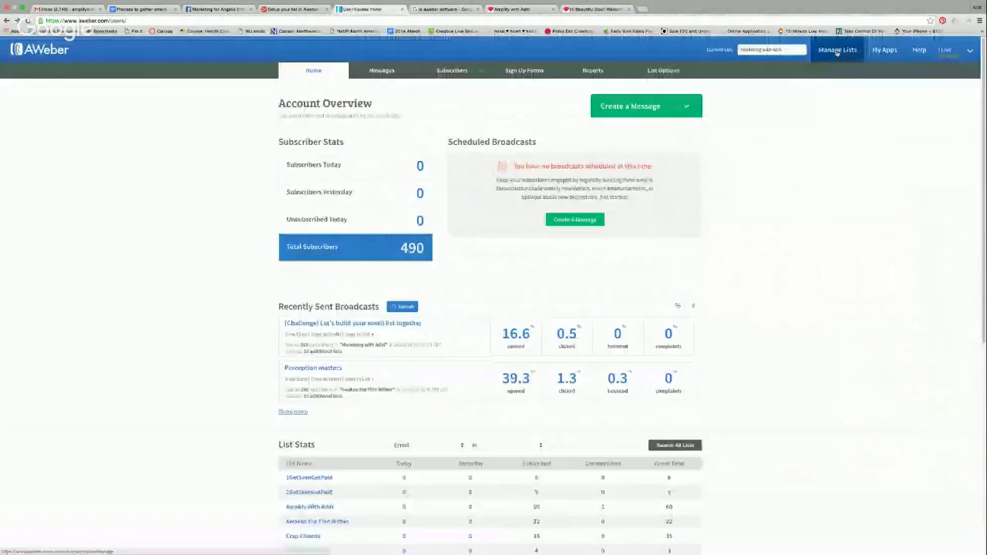
- Open the list management page and look through the existing email lists
{"action": "left_click", "coordinate": [838, 53]}
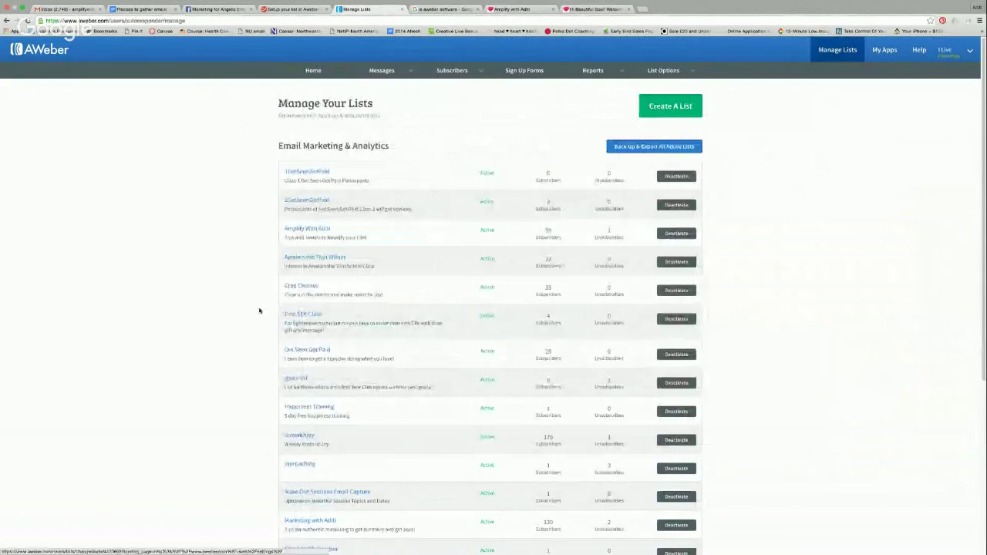
{"action": "scroll", "coordinate": [259, 311], "scroll_direction": "down", "scroll_amount": 5}
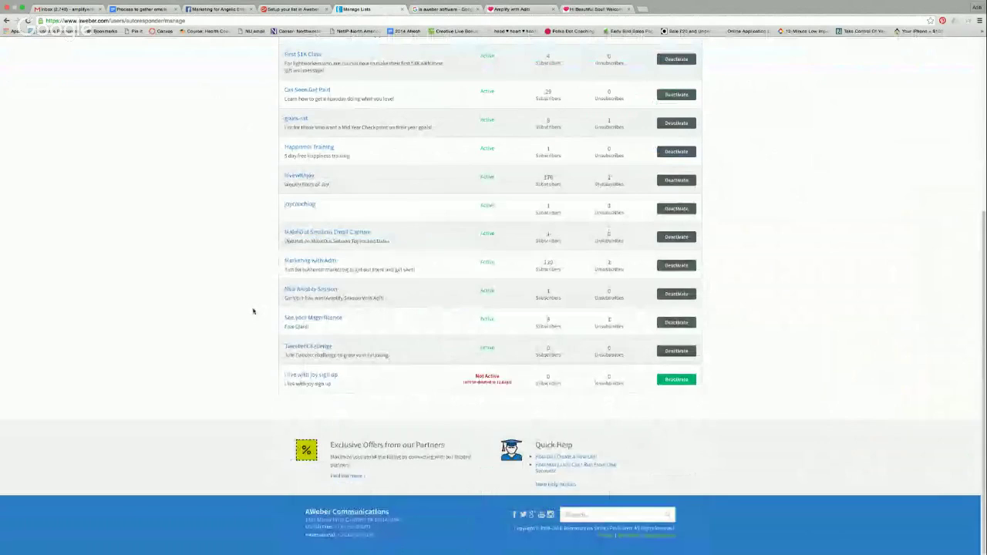
{"action": "scroll", "coordinate": [253, 310], "scroll_direction": "up", "scroll_amount": 1}
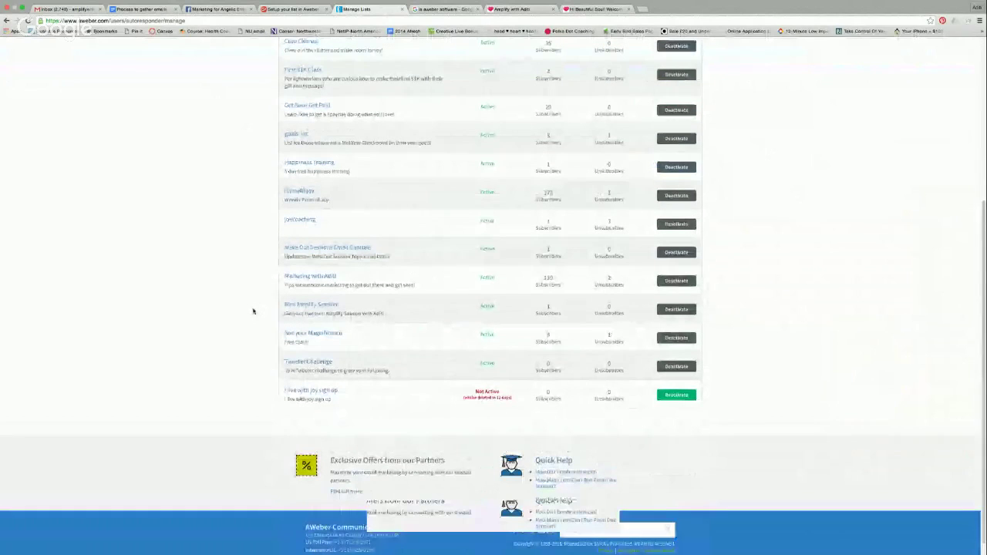
{"action": "scroll", "coordinate": [253, 311], "scroll_direction": "up", "scroll_amount": 5}
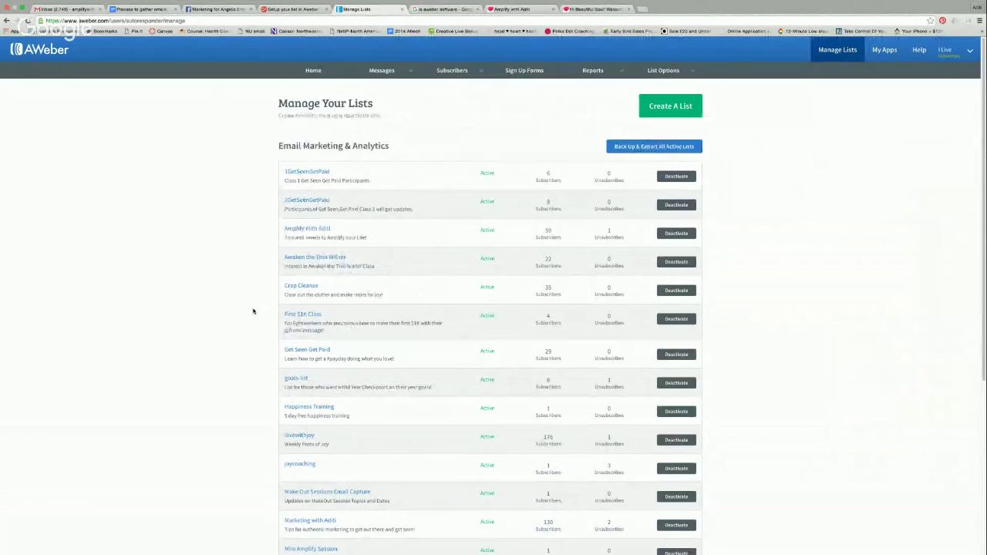
{"action": "scroll", "coordinate": [253, 311], "scroll_direction": "down", "scroll_amount": 1}
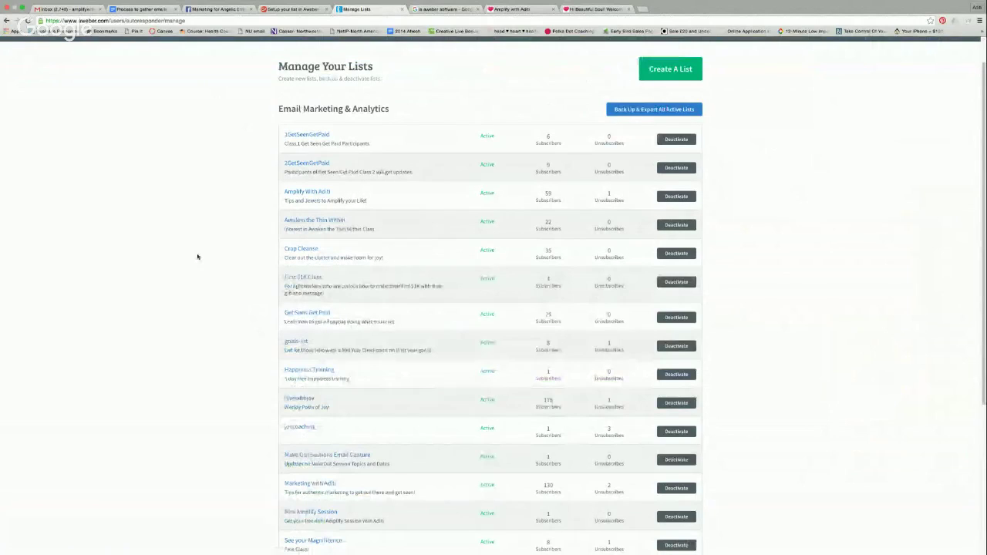
{"action": "scroll", "coordinate": [197, 257], "scroll_direction": "up", "scroll_amount": 1}
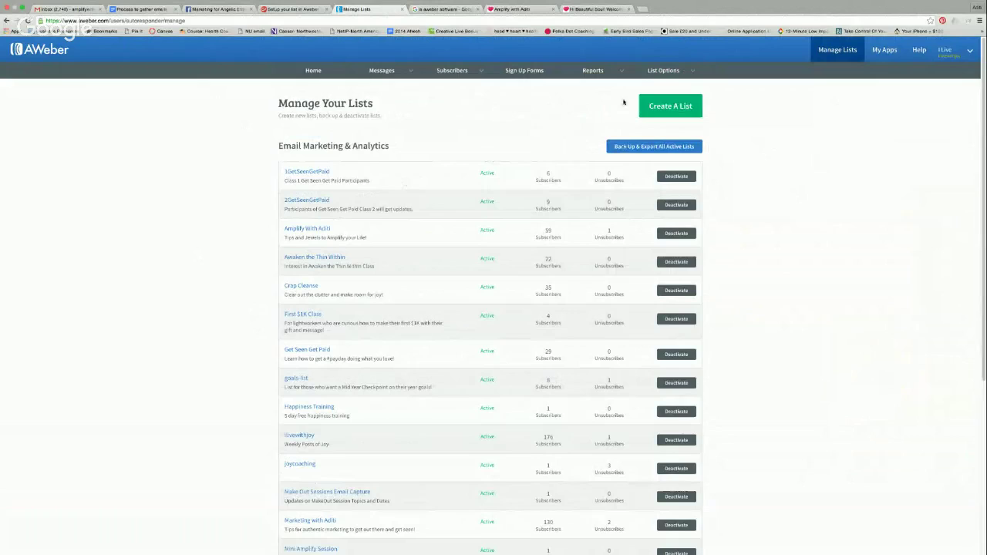
{"action": "left_click", "coordinate": [665, 106]}
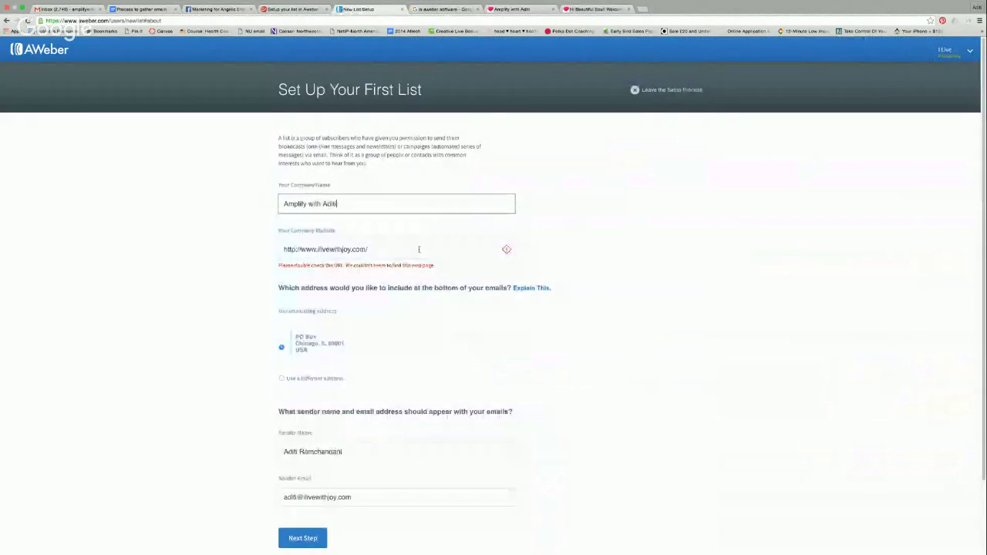
{"action": "left_click_drag", "start_coordinate": [418, 249], "coordinate": [302, 249]}
{"action": "type", "text": "ww"}
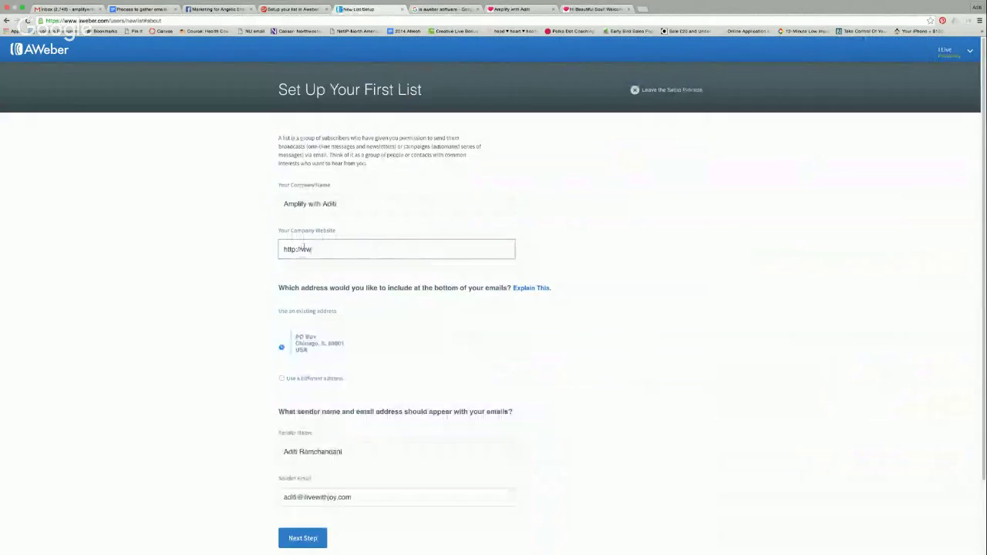
{"action": "type", "text": "w.amplifywithaditi.c"}
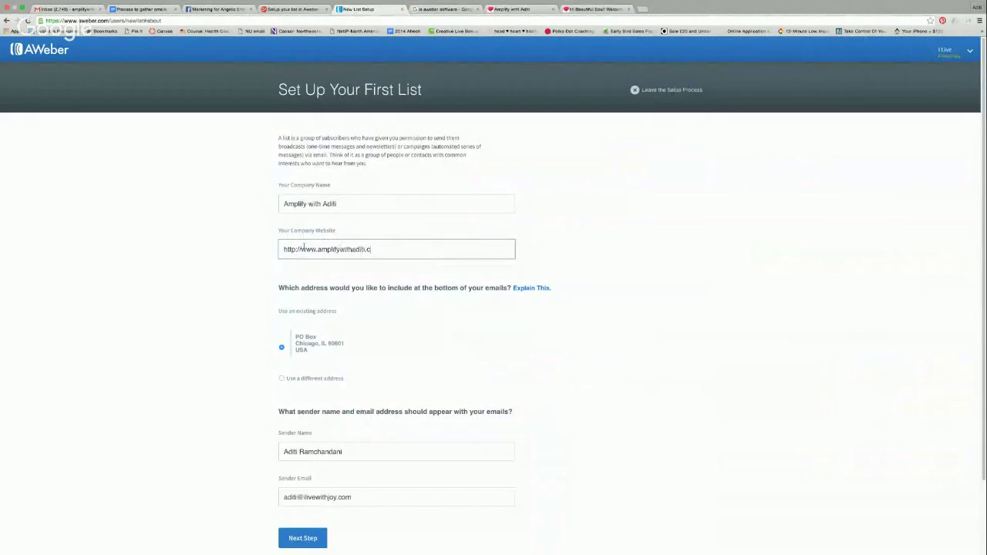
{"action": "type", "text": "om"}
{"action": "left_click", "coordinate": [582, 345]}
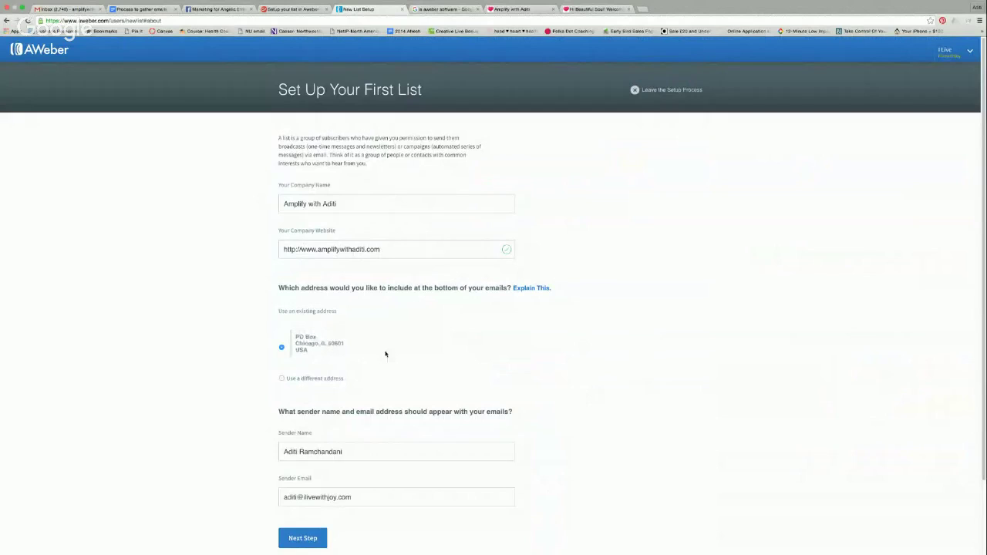
- Enter the sender's full name as the sender name for the list's emails
{"action": "scroll", "coordinate": [651, 417], "scroll_direction": "down", "scroll_amount": 1}
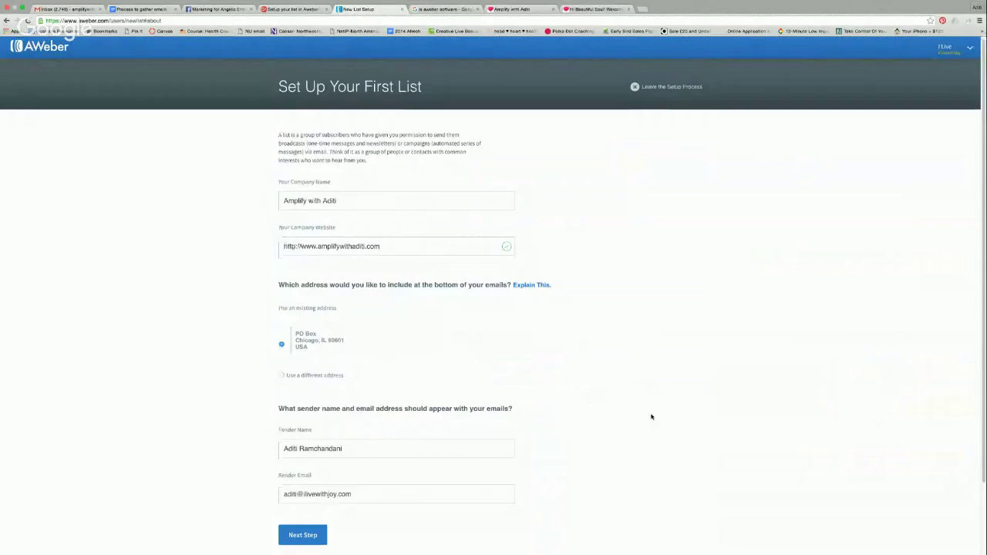
{"action": "scroll", "coordinate": [650, 414], "scroll_direction": "down", "scroll_amount": 3}
{"action": "left_click", "coordinate": [348, 366]}
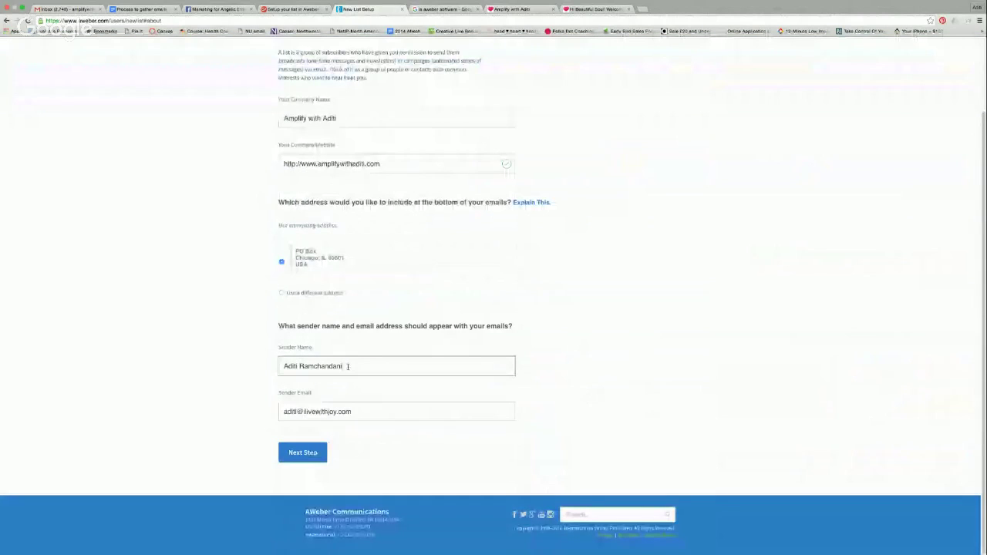
{"action": "left_click_drag", "start_coordinate": [347, 366], "coordinate": [280, 368]}
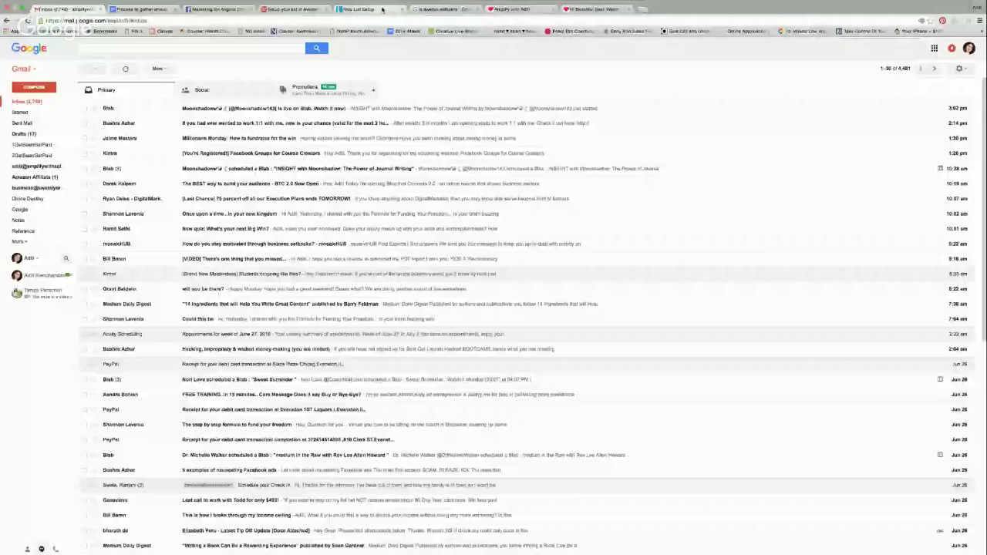
{"action": "left_click", "coordinate": [382, 9]}
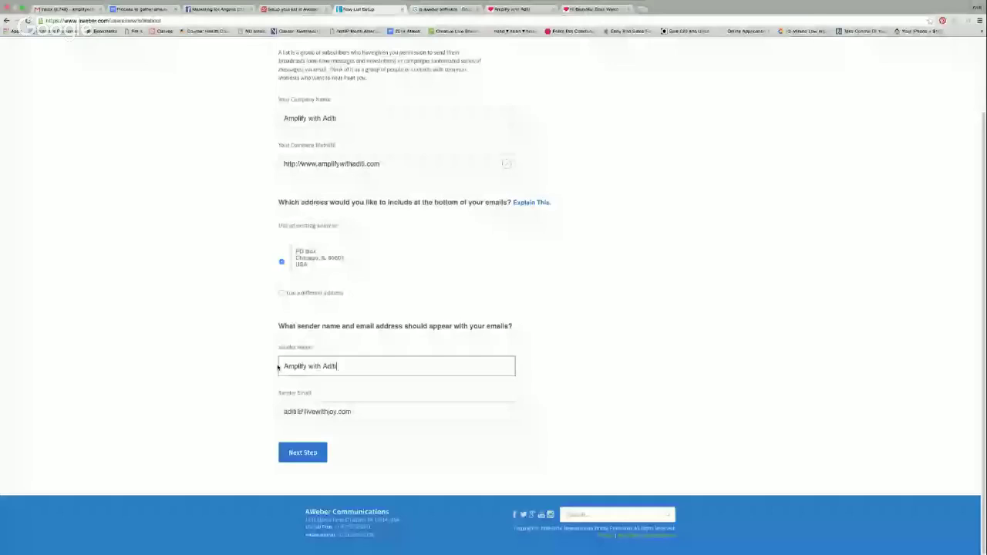
{"action": "type", "text": "Aditi Ramchandani"}
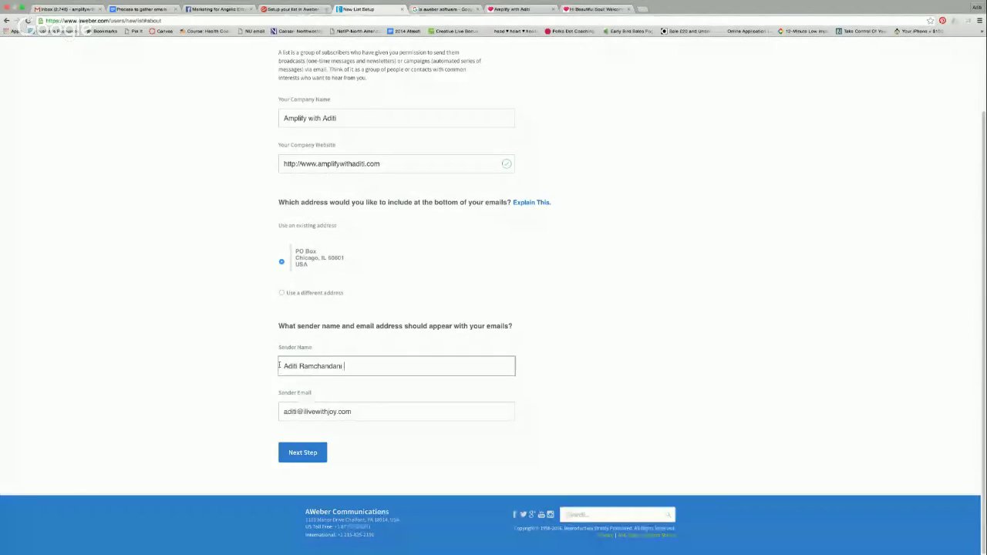
- Replace the domain of the sender email with the sender's own-name domain and continue to the list description page
{"action": "left_click_drag", "start_coordinate": [353, 412], "coordinate": [306, 412]}
{"action": "type", "text": "sd"}
{"action": "key", "text": "BackSpace"}
{"action": "key", "text": "BackSpace"}
{"action": "type", "text": "aditiramchandani.com"}
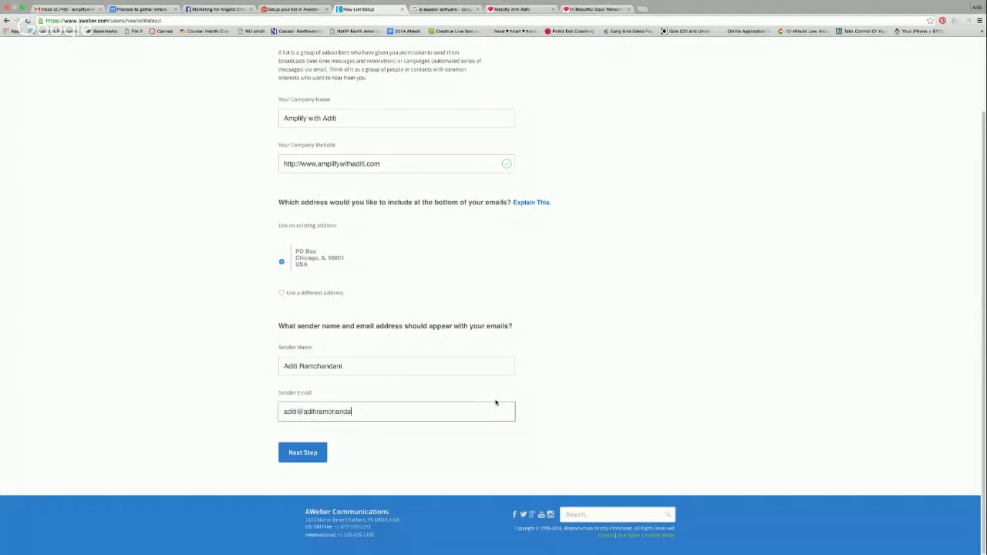
{"action": "left_click", "coordinate": [308, 456]}
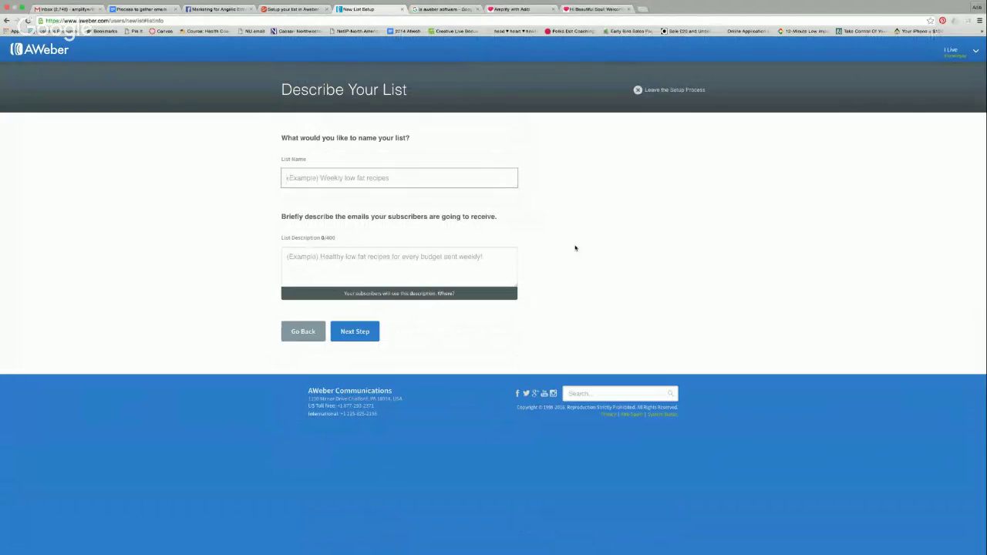
- Name the list "GOT Marketing Training" and describe it as "GOT marketing training modules for entrepreneurs"
{"action": "type", "text": "T Marketing"}
{"action": "type", "text": "Training"}
{"action": "left_click", "coordinate": [386, 262]}
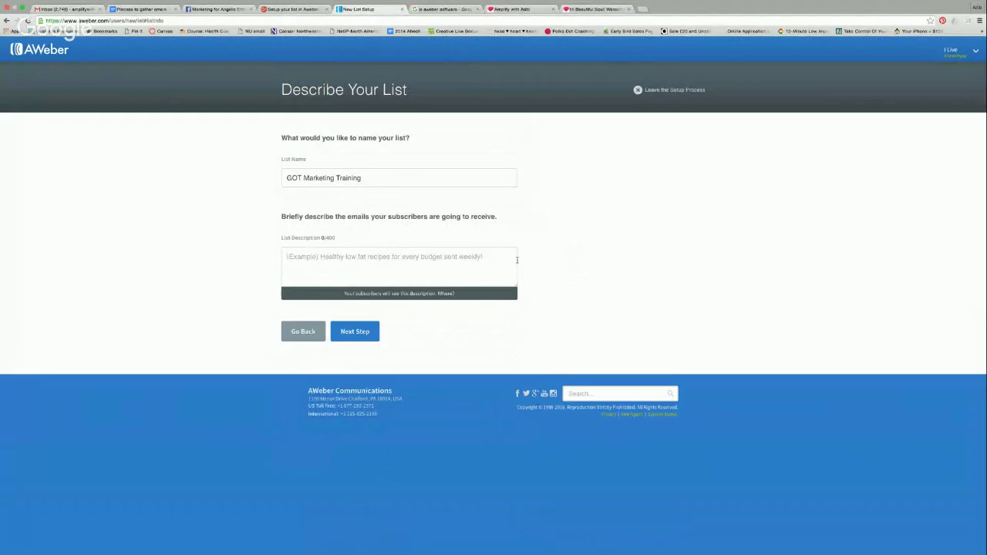
{"action": "type", "text": "GOT "}
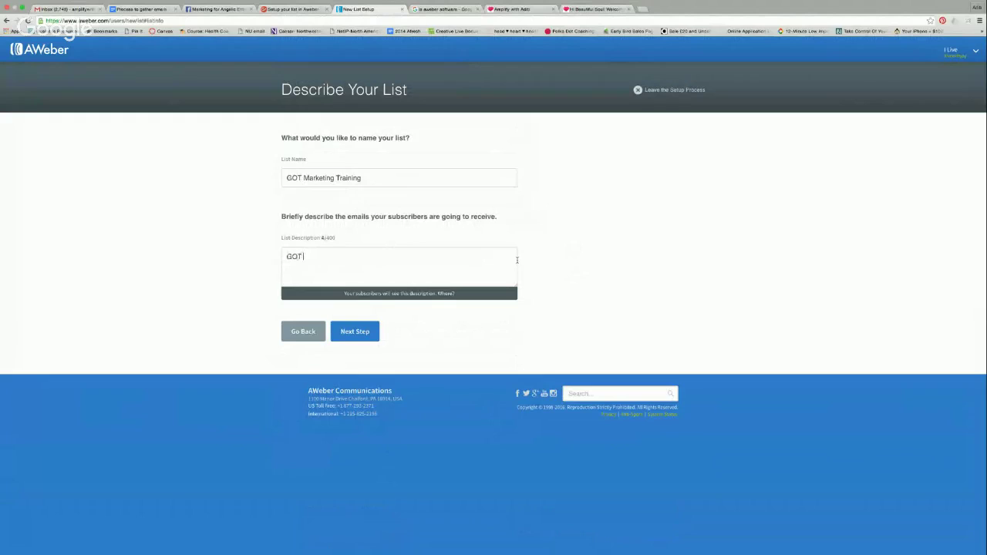
{"action": "type", "text": "marketing training mou"}
{"action": "type", "text": "ules gor"}
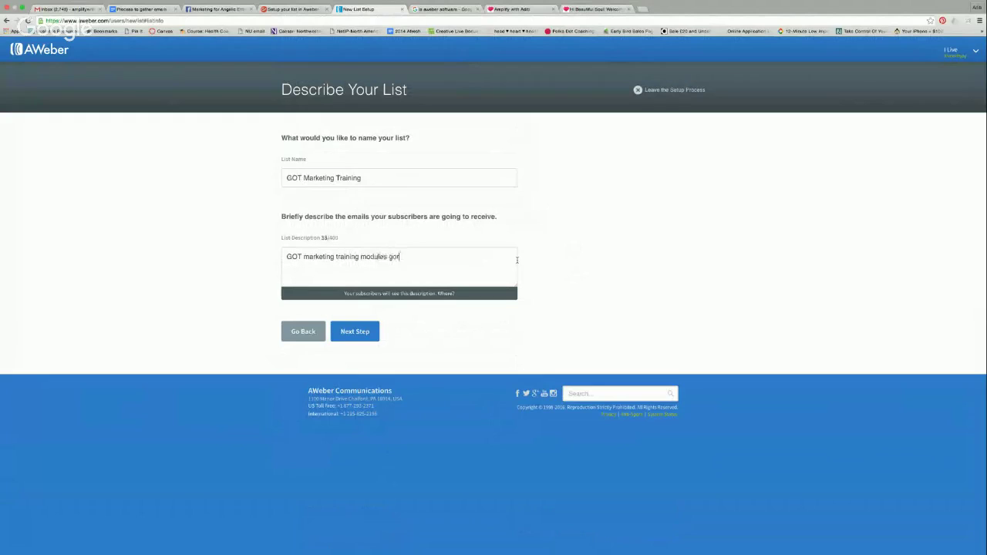
{"action": "key", "text": "BackSpace"}
{"action": "key", "text": "BackSpace"}
{"action": "key", "text": "BackSpace"}
{"action": "type", "text": "for entrepreneurs"}
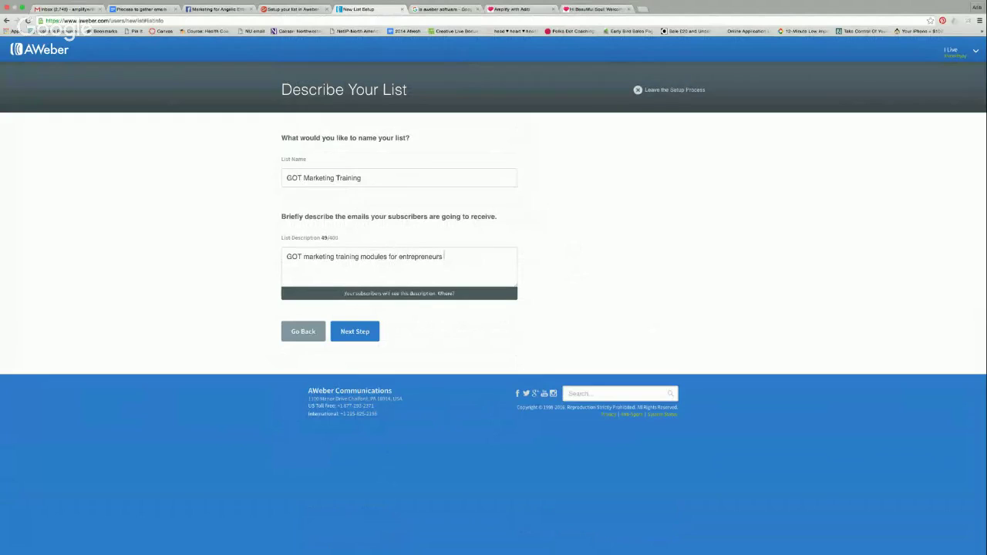
- Read the explanation of where subscribers see the list description, and continue to the confirmation message page
{"action": "left_click", "coordinate": [448, 294]}
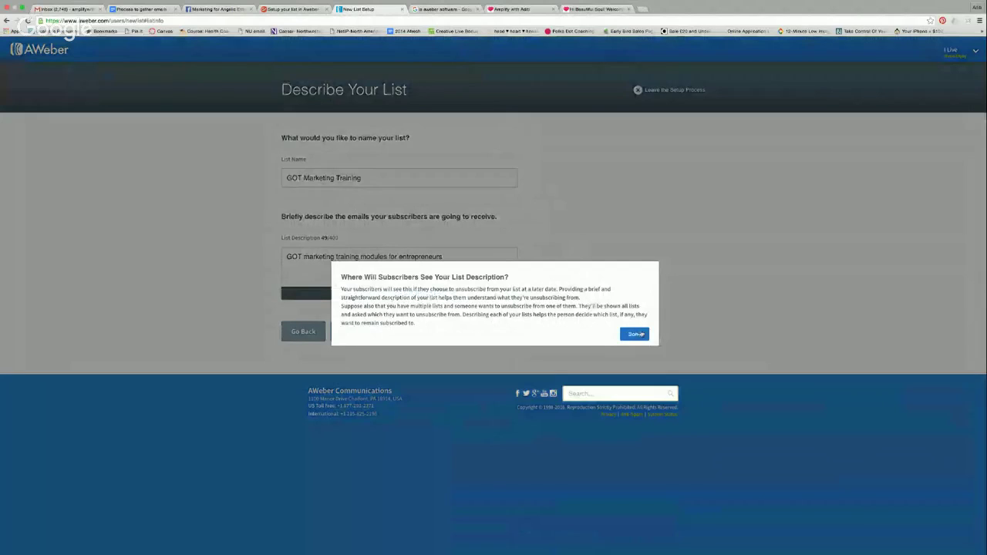
{"action": "left_click", "coordinate": [636, 334]}
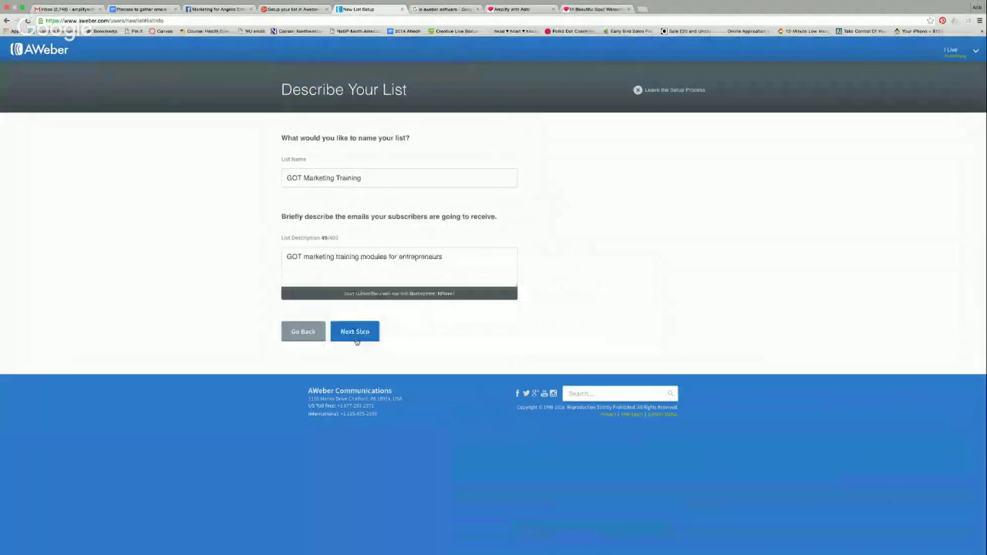
{"action": "left_click", "coordinate": [355, 333]}
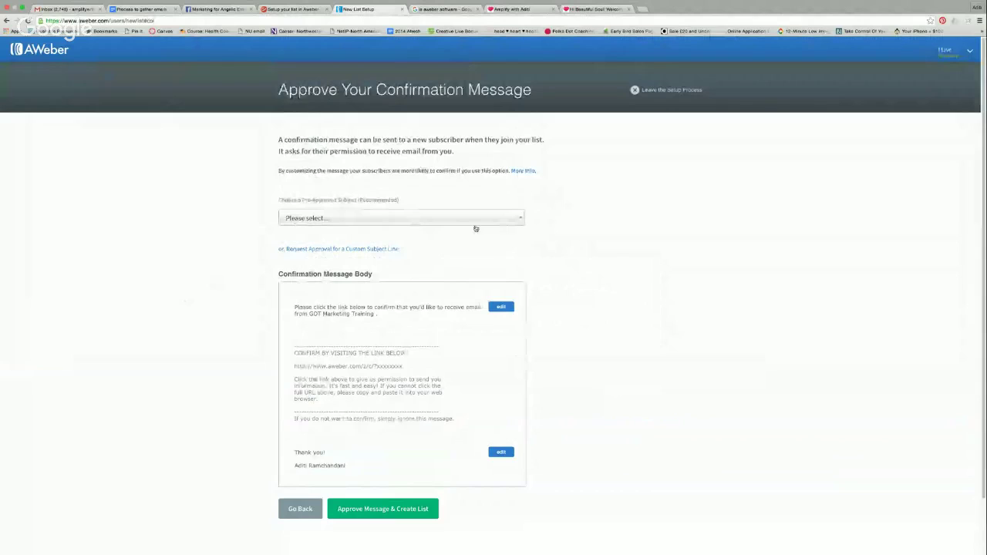
- Choose the pre-approved subject "{!firstname_fix} Confirm your subscription" for the confirmation message
{"action": "scroll", "coordinate": [405, 269], "scroll_direction": "down", "scroll_amount": 1}
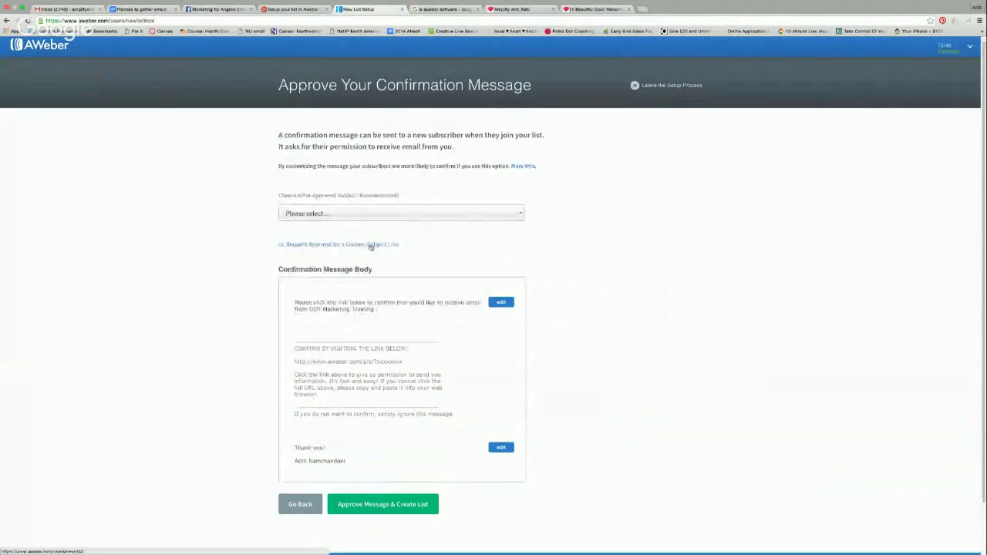
{"action": "left_click", "coordinate": [417, 214]}
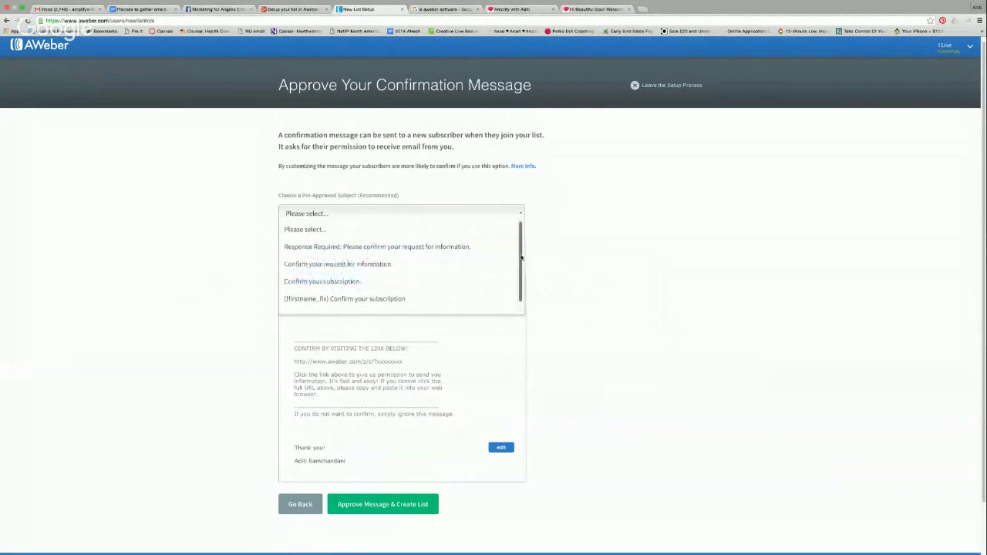
{"action": "scroll", "coordinate": [519, 280], "scroll_direction": "down", "scroll_amount": 1}
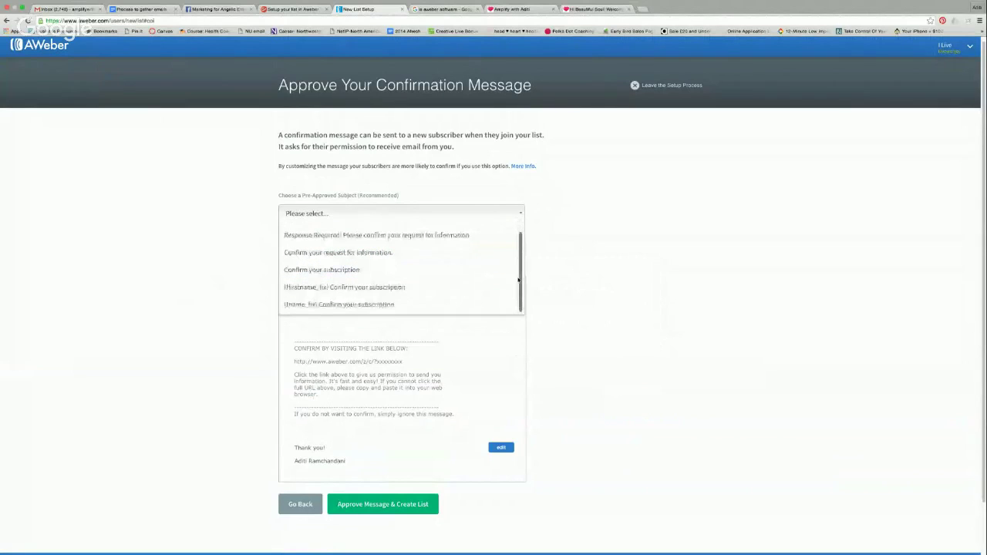
{"action": "left_click", "coordinate": [411, 287]}
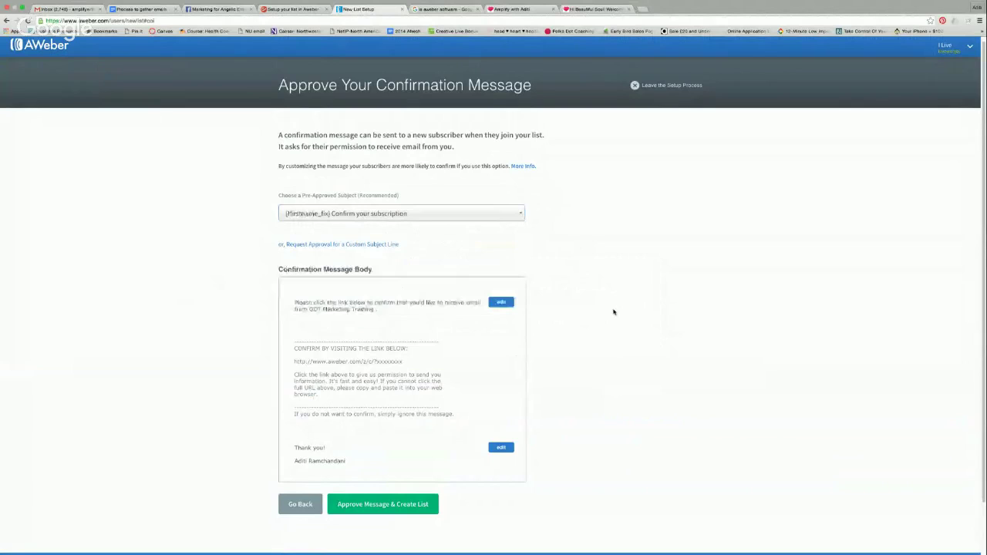
- Reword the confirmation message's opening with the sender's greeting and "I would love if you would please", and approve it to create the list
{"action": "scroll", "coordinate": [614, 312], "scroll_direction": "down", "scroll_amount": 1}
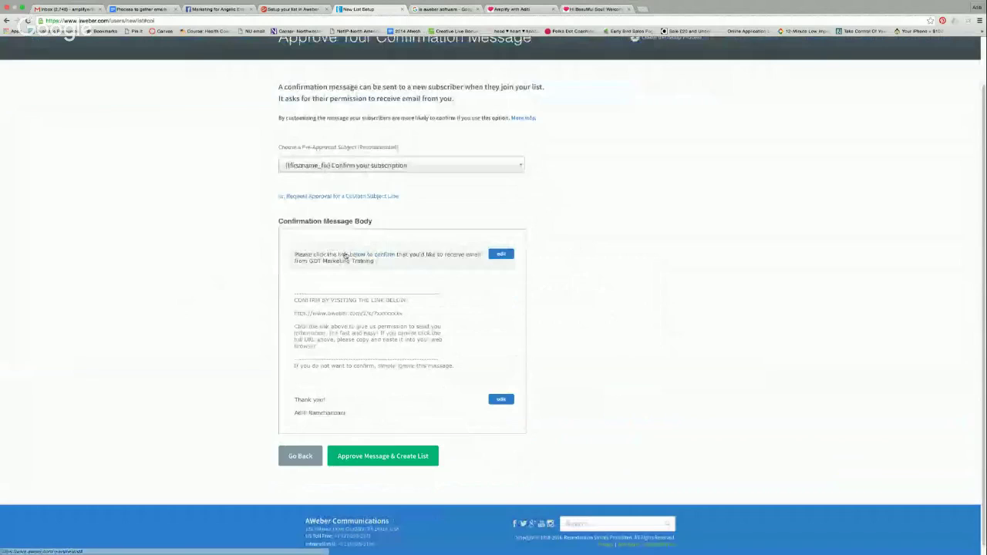
{"action": "left_click", "coordinate": [500, 255]}
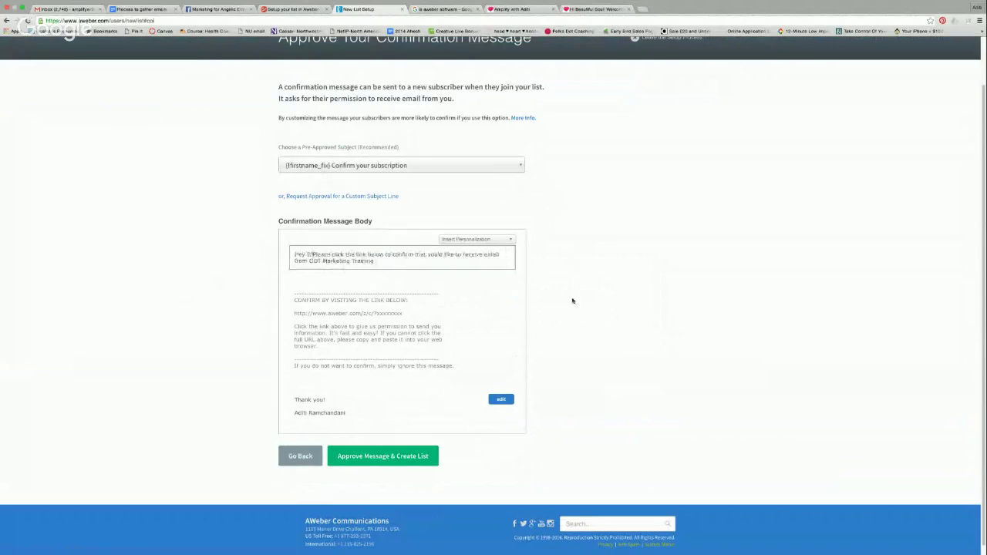
{"action": "type", "text": "Hey it's Aditi her"}
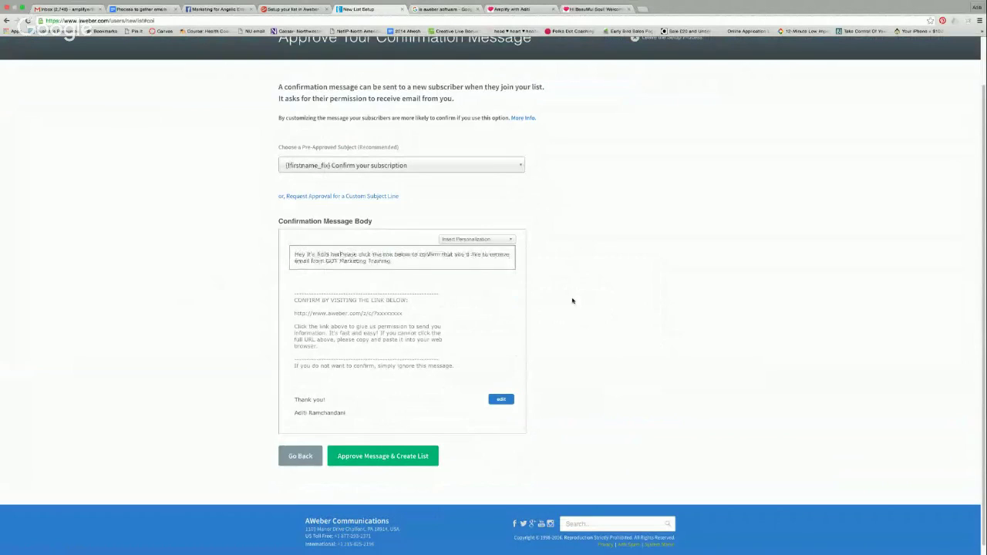
{"action": "type", "text": "e! I would love"}
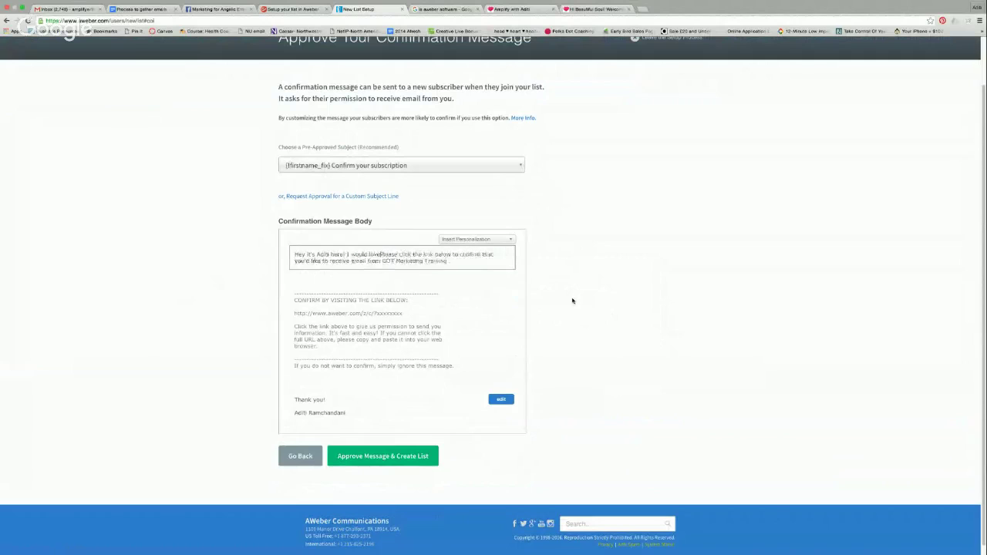
{"action": "type", "text": " if you would"}
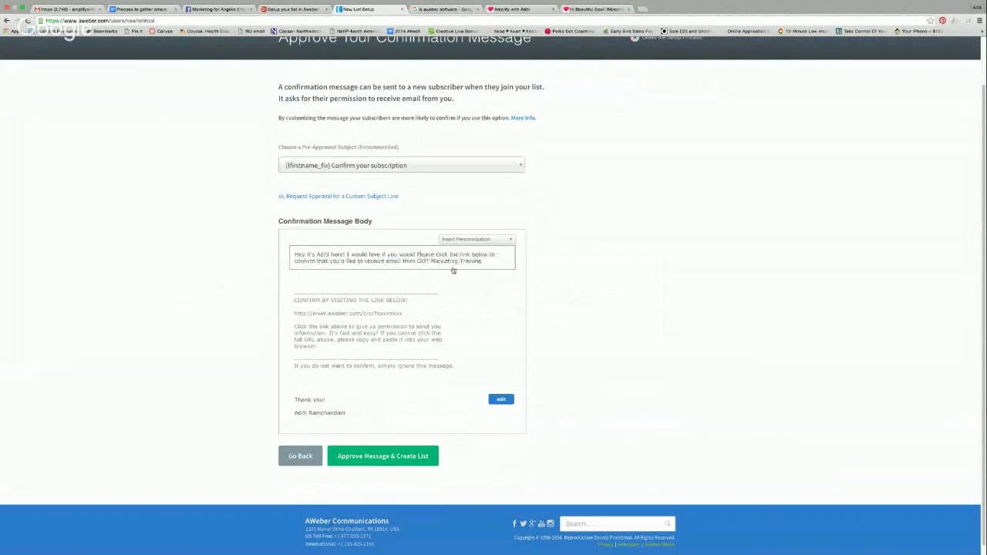
{"action": "key", "text": "Delete"}
{"action": "type", "text": "p"}
{"action": "left_click", "coordinate": [507, 297]}
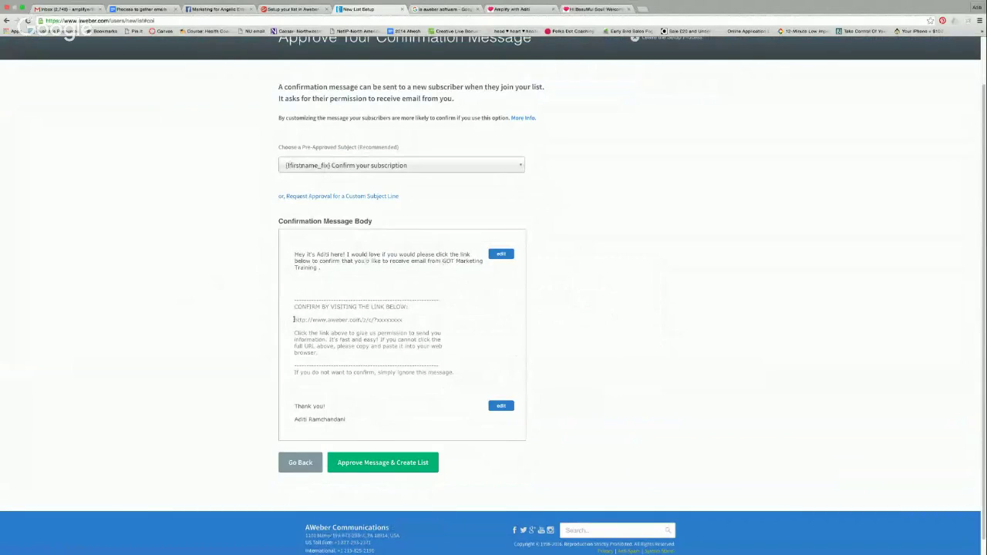
{"action": "left_click_drag", "start_coordinate": [294, 320], "coordinate": [406, 320]}
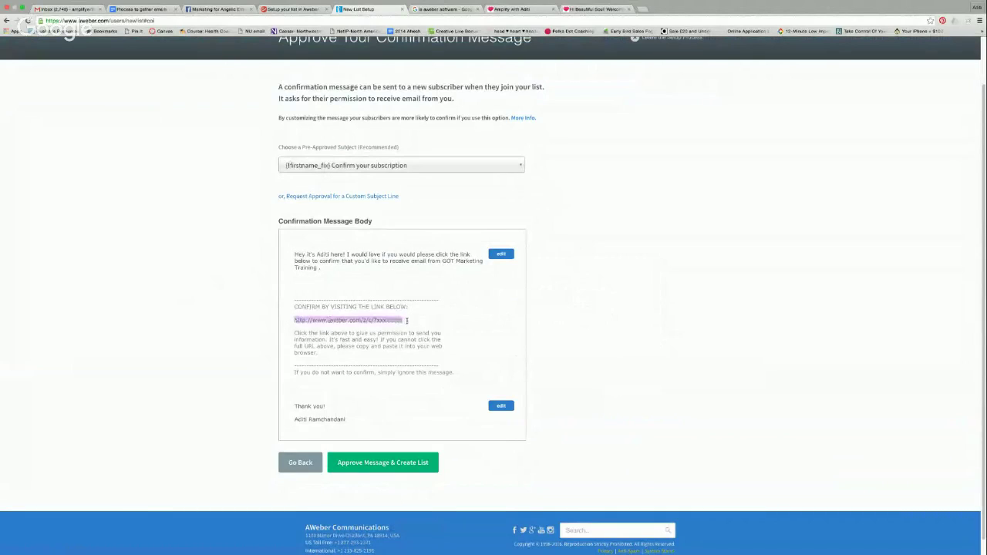
{"action": "left_click", "coordinate": [354, 320]}
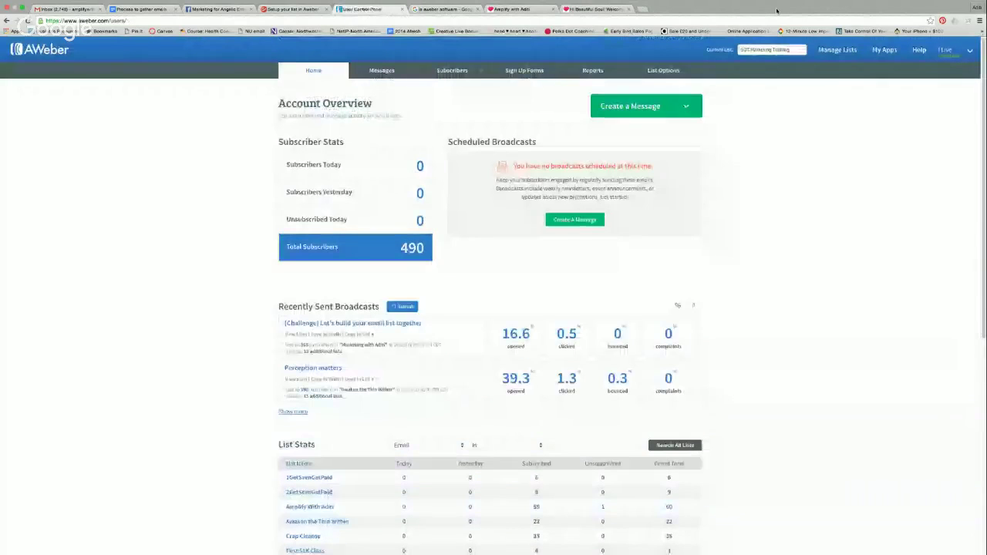
- Choose GOT Marketing Training as the current list
{"action": "left_click", "coordinate": [802, 51]}
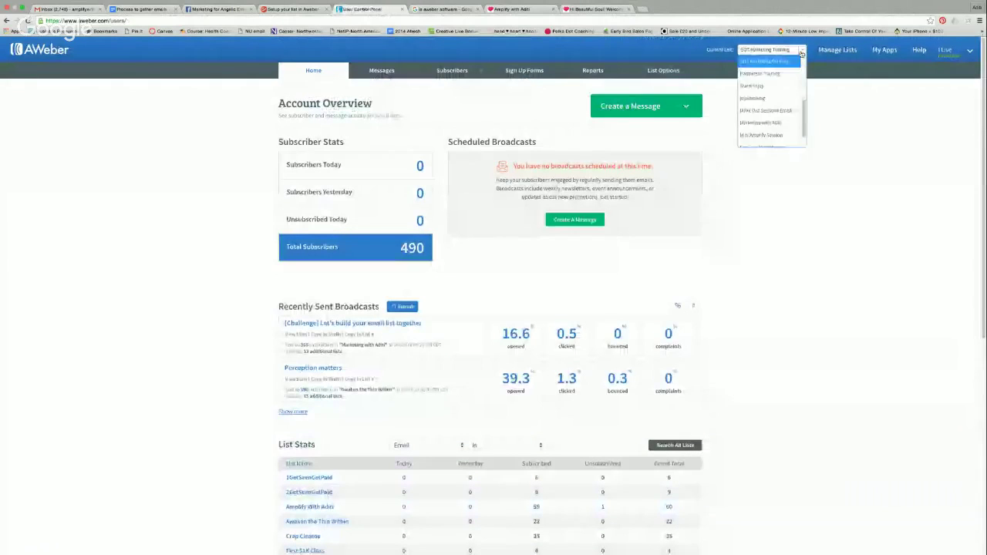
{"action": "left_click", "coordinate": [802, 52]}
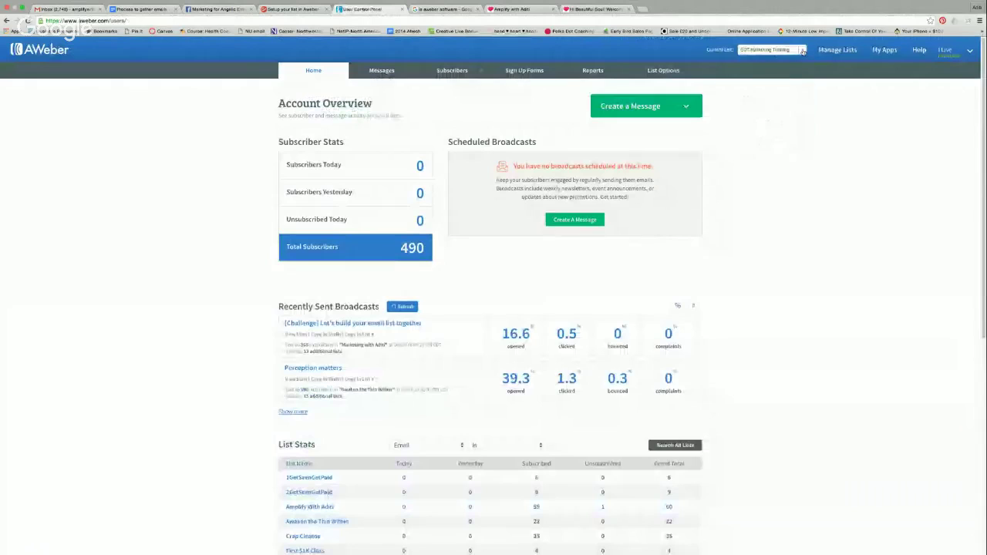
{"action": "left_click", "coordinate": [802, 51]}
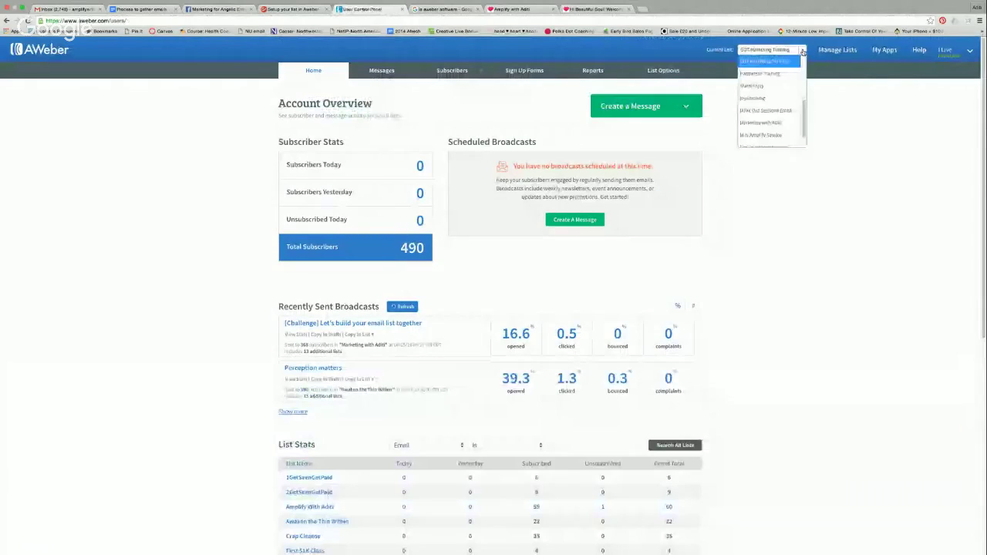
{"action": "left_click", "coordinate": [803, 53]}
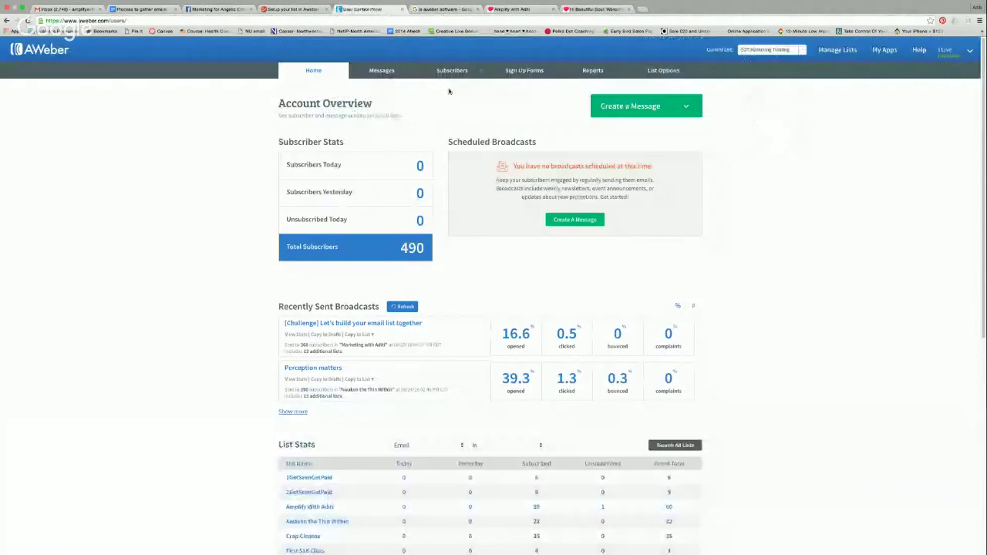
{"action": "left_click", "coordinate": [415, 71]}
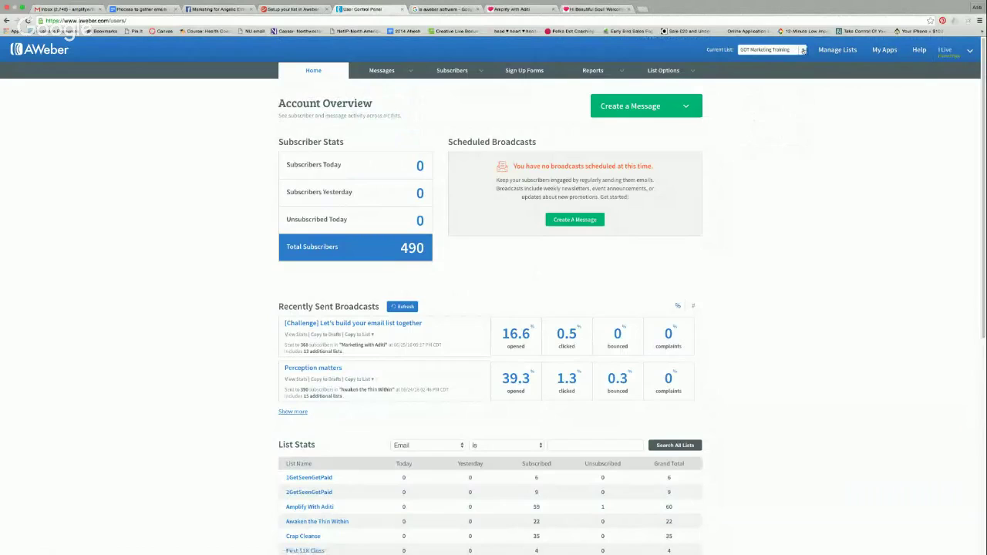
{"action": "left_click", "coordinate": [803, 50]}
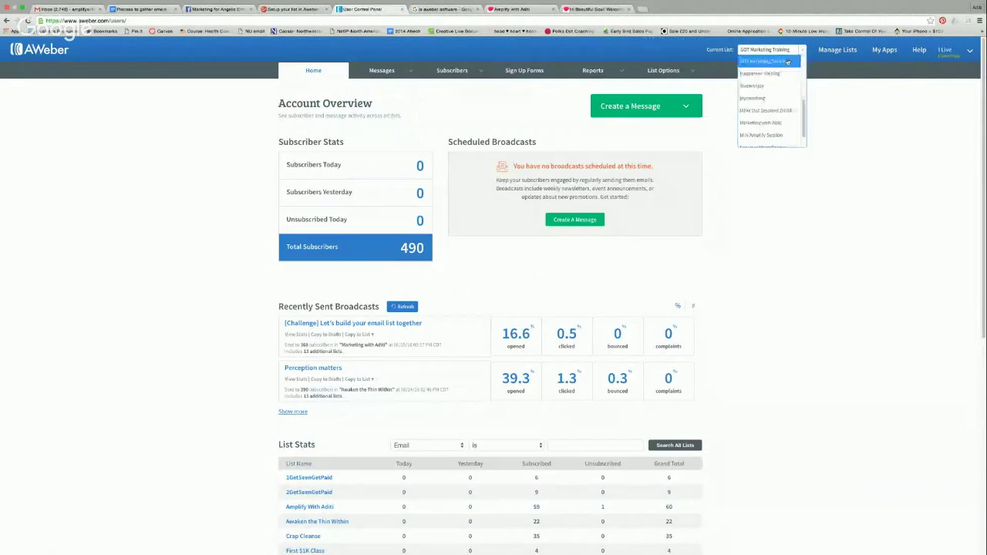
{"action": "left_click", "coordinate": [788, 62]}
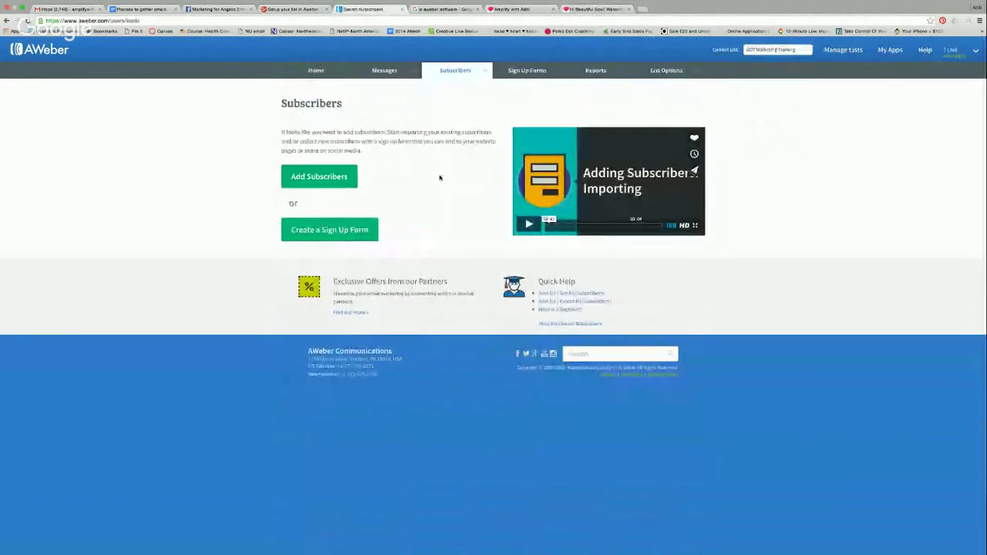
- Look at the current list's draft messages and at the overview of all lists in the account
{"action": "mouse_move", "coordinate": [410, 73]}
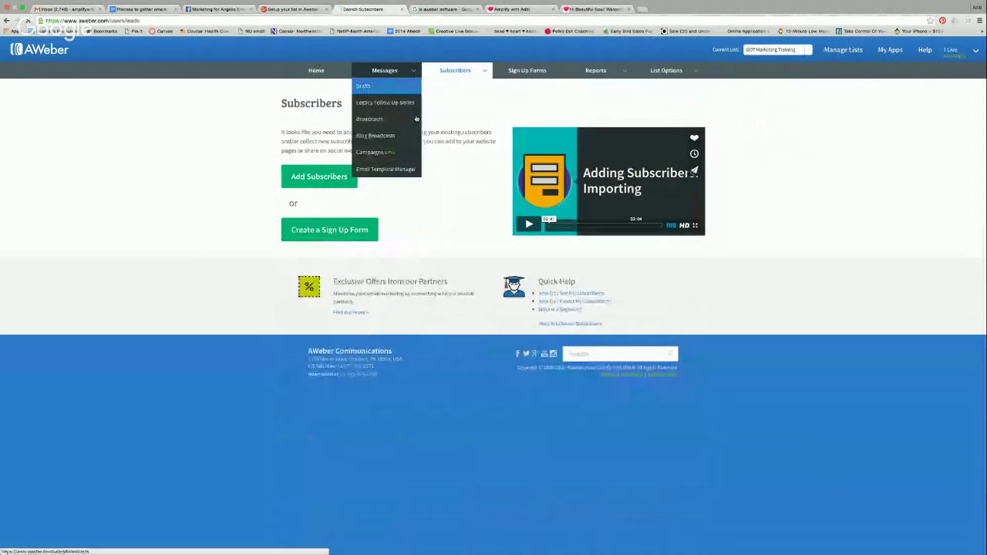
{"action": "left_click", "coordinate": [416, 118]}
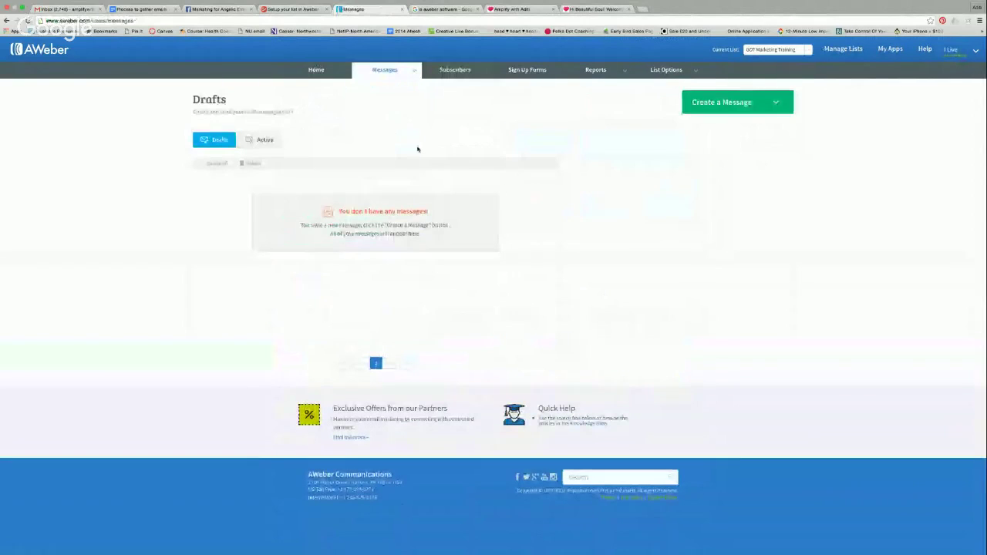
{"action": "mouse_move", "coordinate": [786, 112]}
{"action": "left_click", "coordinate": [802, 49]}
{"action": "left_click", "coordinate": [838, 50]}
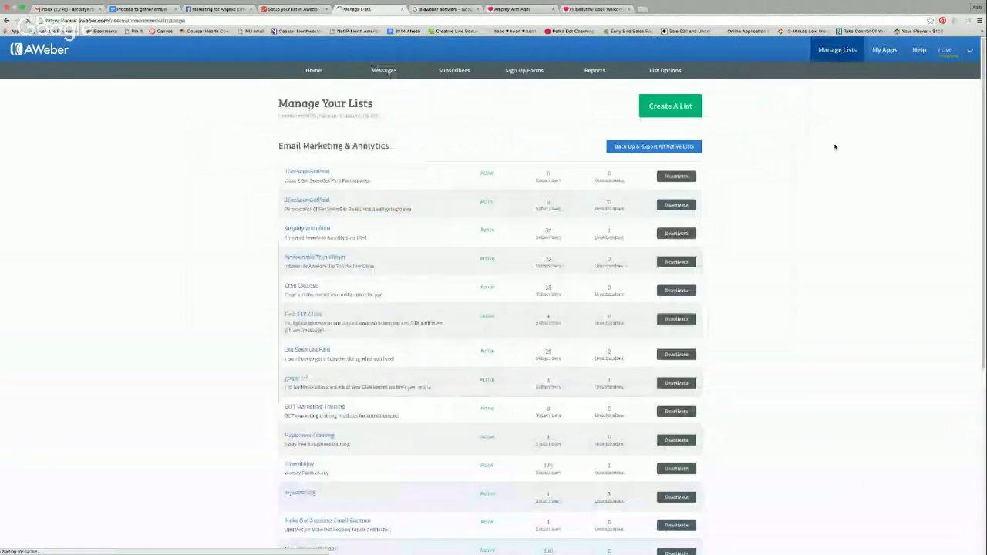
{"action": "scroll", "coordinate": [381, 265], "scroll_direction": "down", "scroll_amount": 2}
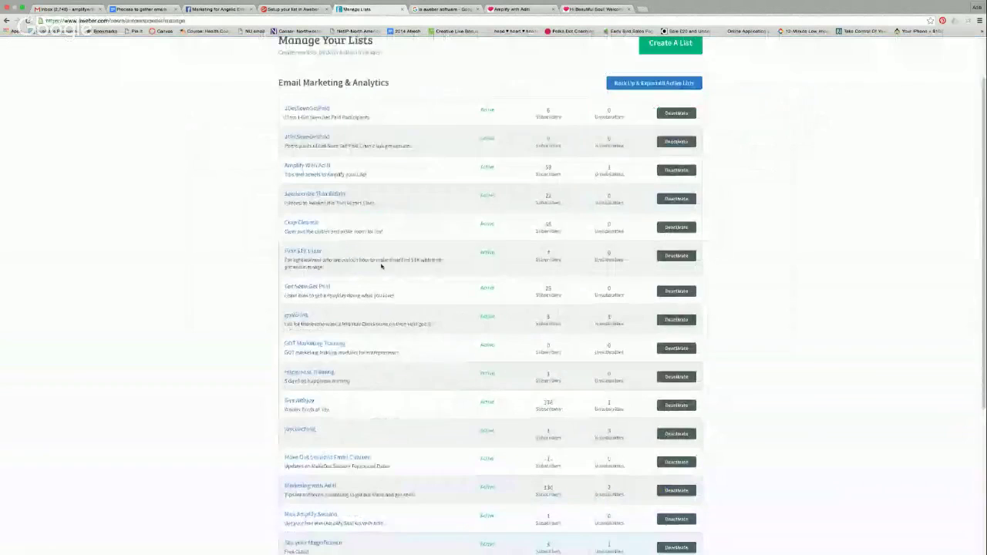
{"action": "scroll", "coordinate": [669, 331], "scroll_direction": "down", "scroll_amount": 1}
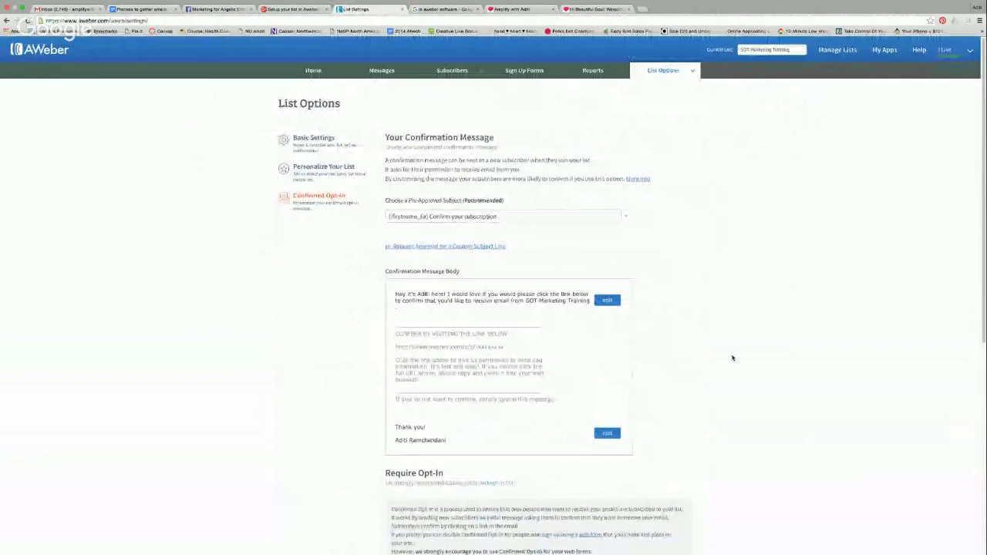
- Turn off the confirmed opt-in email for web forms in the list's Confirmed Opt-In options and save the settings
{"action": "scroll", "coordinate": [732, 358], "scroll_direction": "down", "scroll_amount": 4}
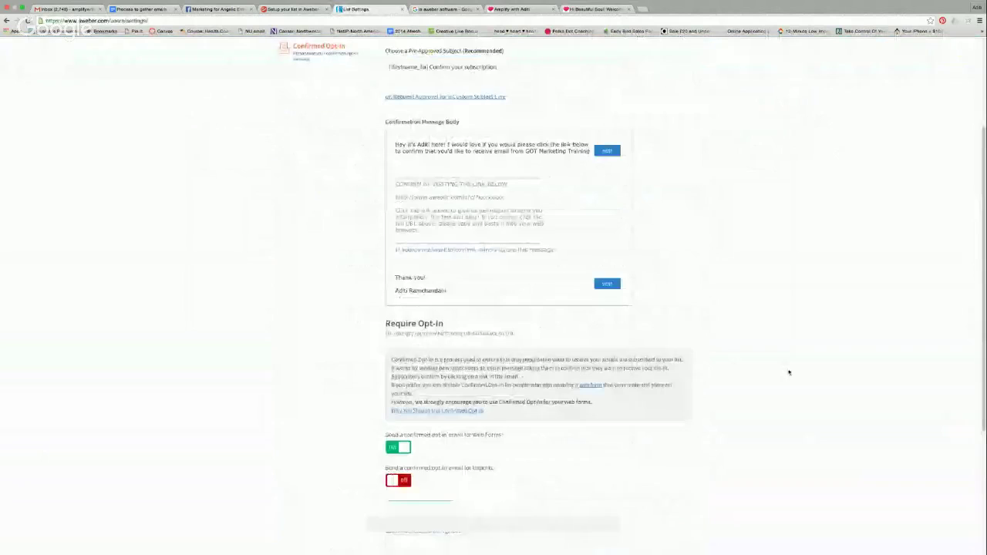
{"action": "scroll", "coordinate": [788, 372], "scroll_direction": "down", "scroll_amount": 3}
{"action": "left_click", "coordinate": [392, 352]}
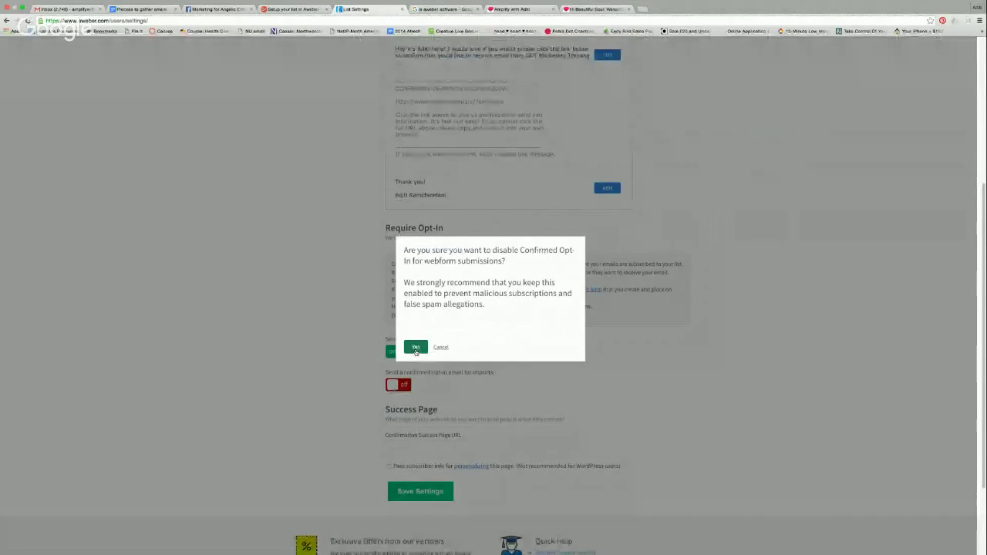
{"action": "left_click", "coordinate": [440, 348]}
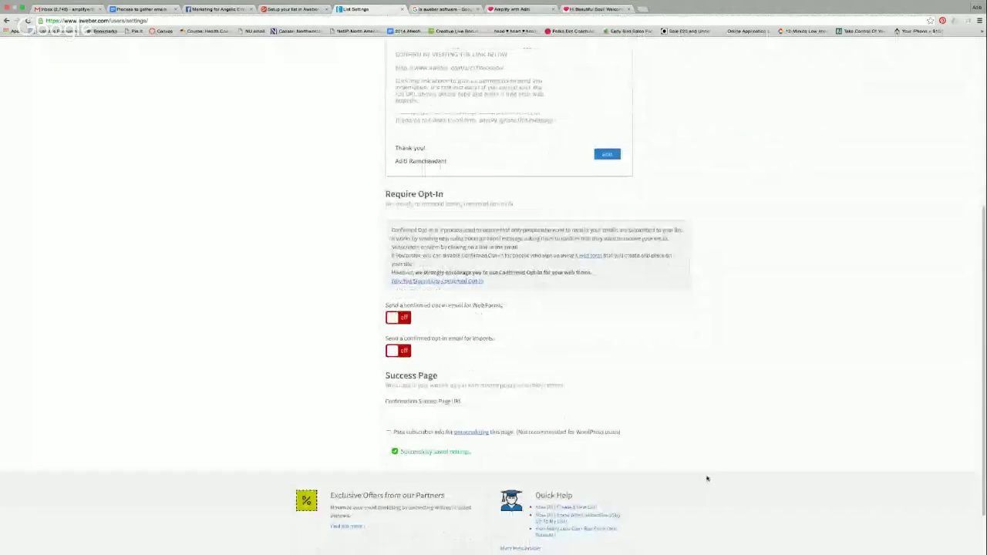
- Review the confirmation message and opt-in settings down to the Confirmation Success Page URL
{"action": "scroll", "coordinate": [706, 479], "scroll_direction": "up", "scroll_amount": 5}
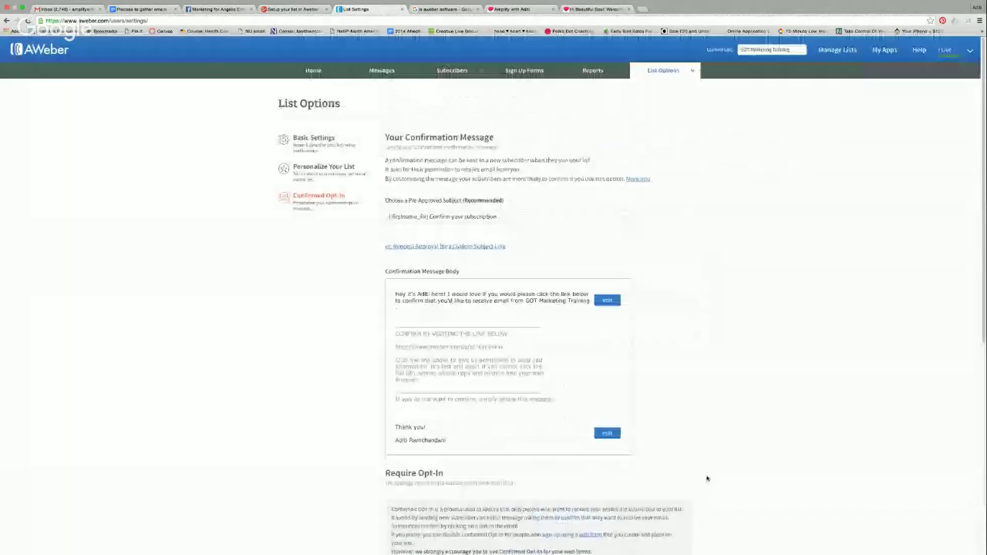
{"action": "scroll", "coordinate": [706, 479], "scroll_direction": "down", "scroll_amount": 5}
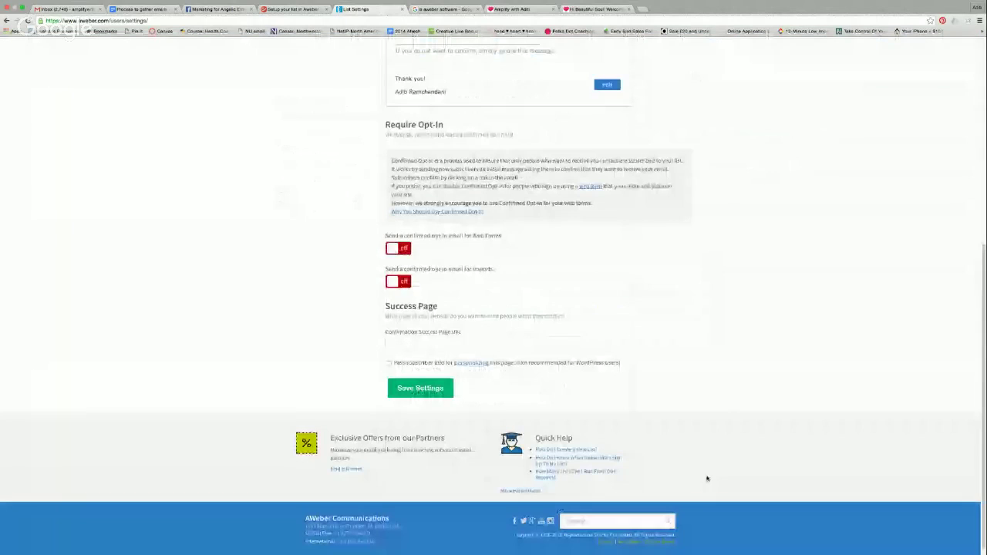
{"action": "left_click_drag", "start_coordinate": [706, 479], "coordinate": [449, 326]}
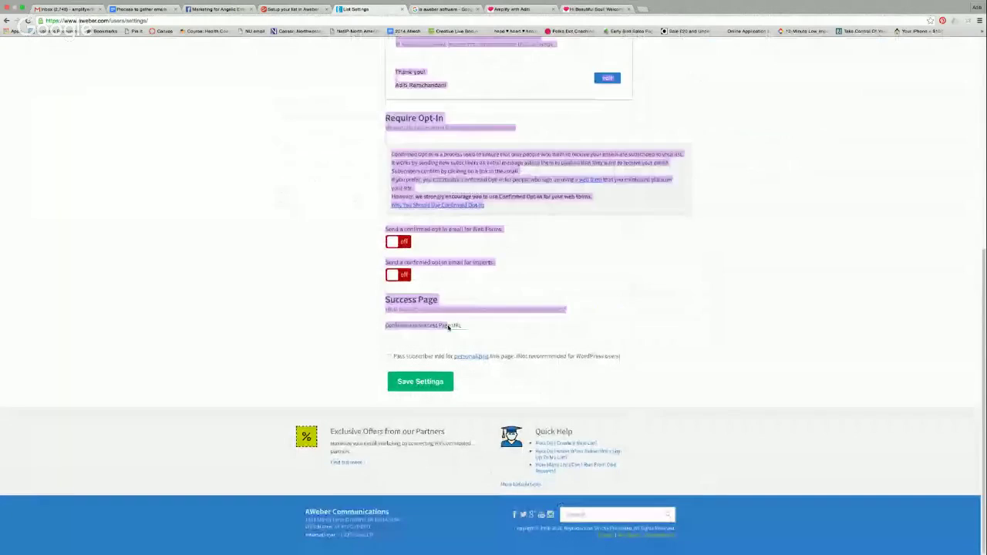
{"action": "left_click", "coordinate": [437, 337]}
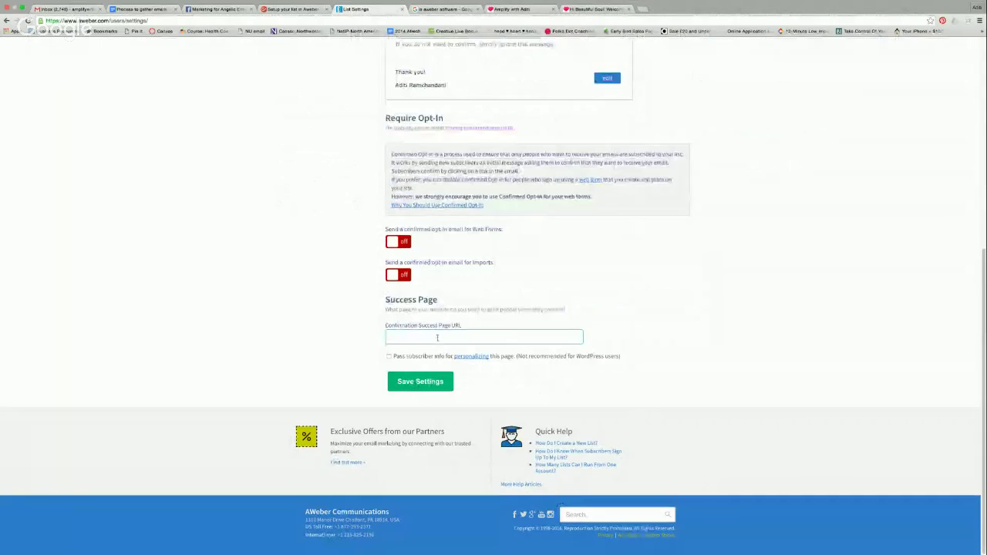
- Switch to the business website and read its home page and the welcome text on its thank-you page
{"action": "left_click", "coordinate": [509, 10]}
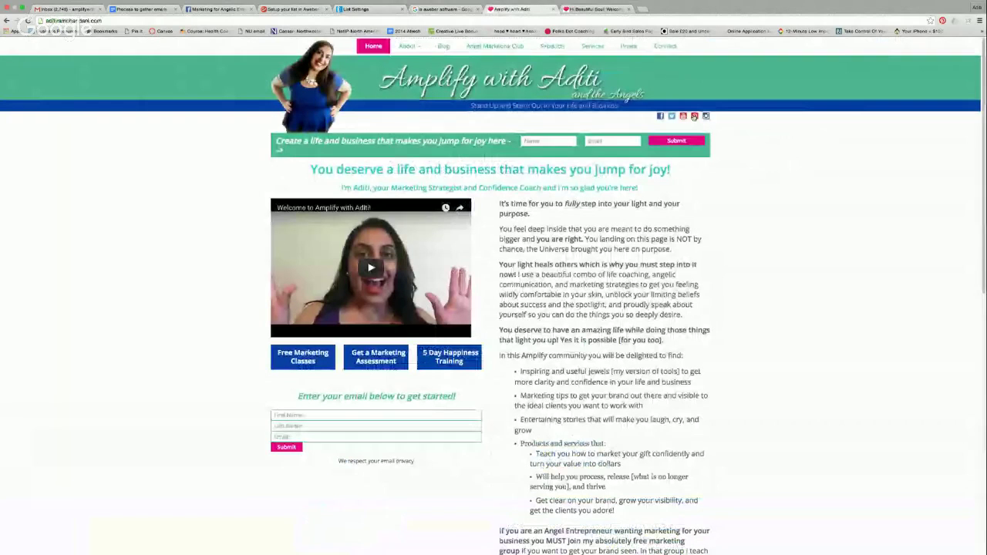
{"action": "left_click", "coordinate": [586, 9]}
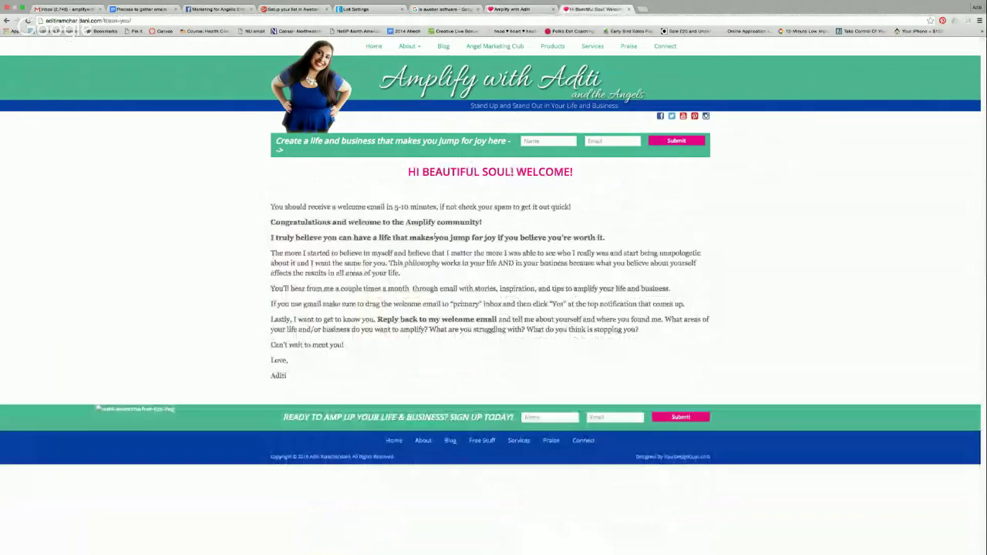
{"action": "left_click_drag", "start_coordinate": [407, 171], "coordinate": [403, 376]}
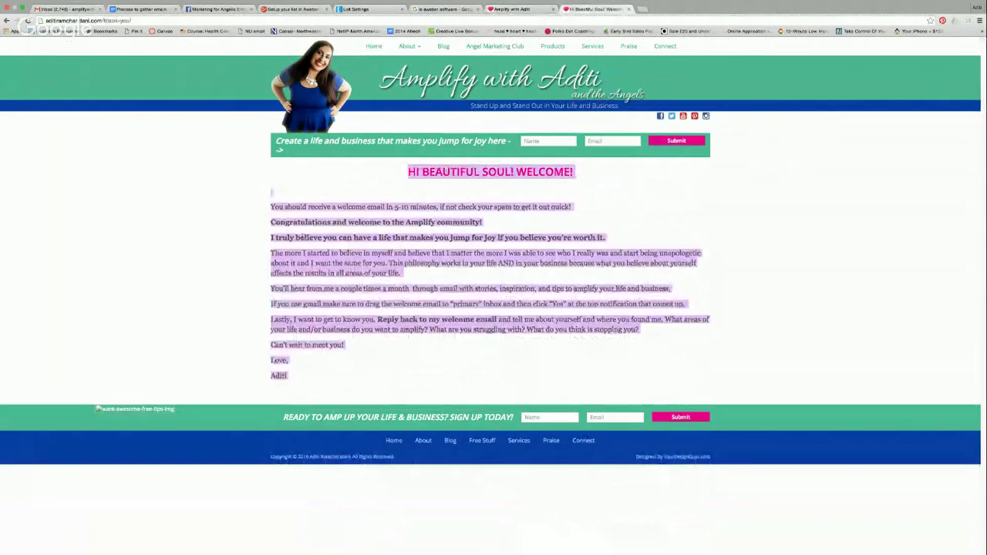
- Review the thank-you page's web address and its welcome text on the business website
{"action": "left_click_drag", "start_coordinate": [103, 21], "coordinate": [135, 24]}
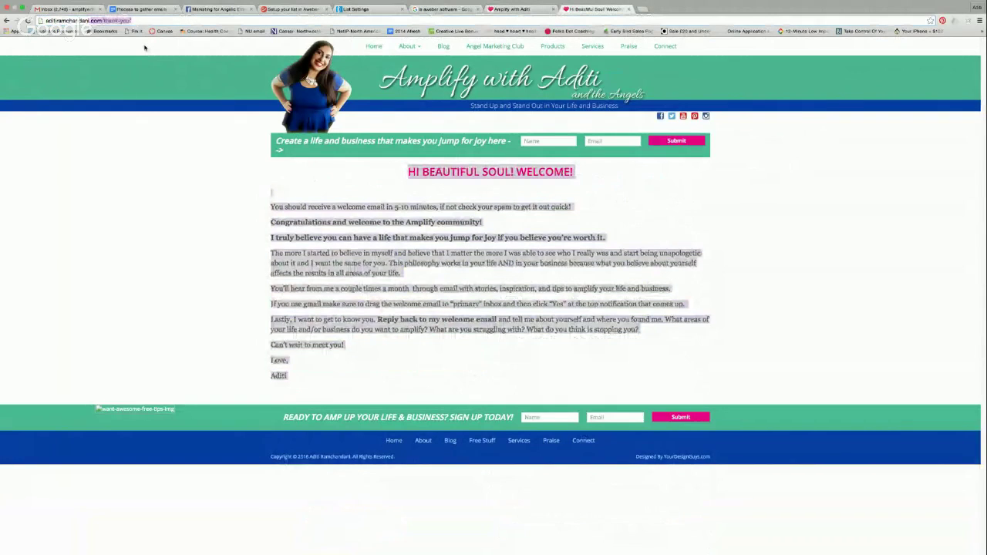
{"action": "left_click", "coordinate": [362, 192]}
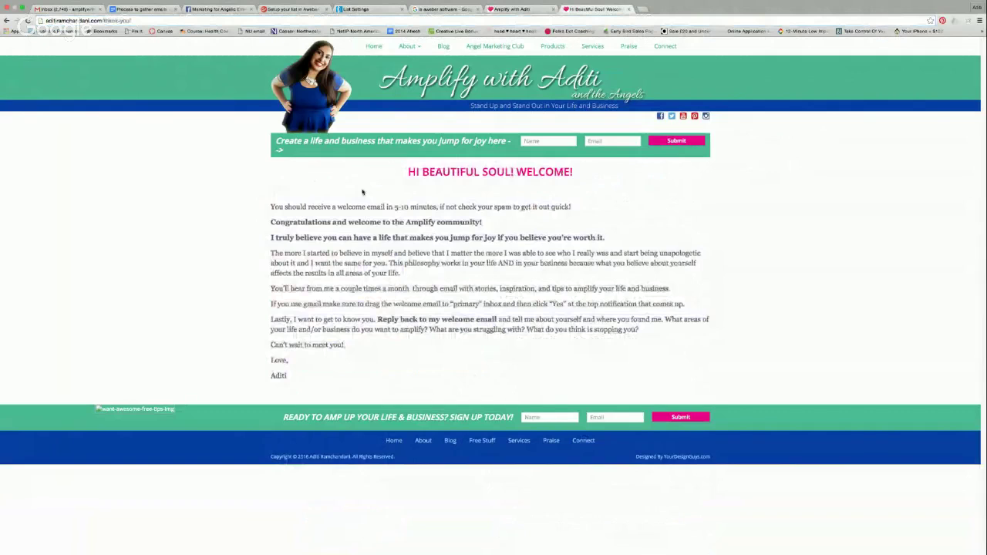
{"action": "left_click_drag", "start_coordinate": [362, 192], "coordinate": [450, 256]}
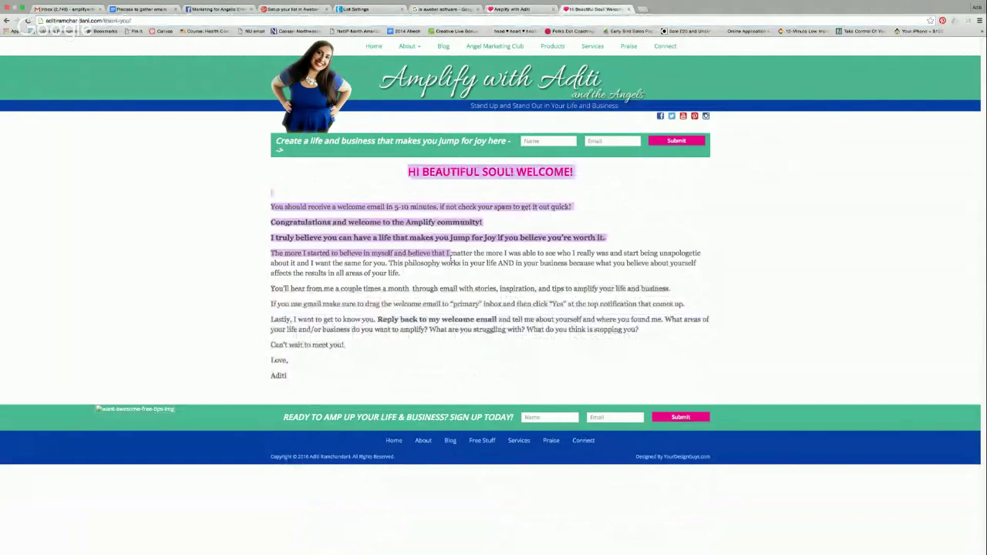
{"action": "left_click", "coordinate": [451, 257]}
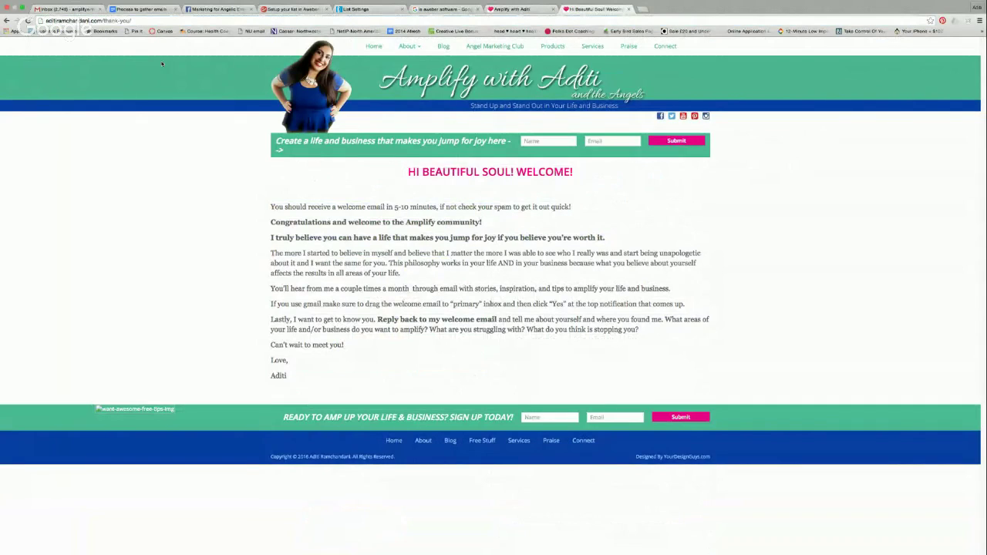
- Copy the thank-you page's address, enter it as the list's Confirmation Success Page URL in AWeber, and save the settings
{"action": "right_click", "coordinate": [158, 20]}
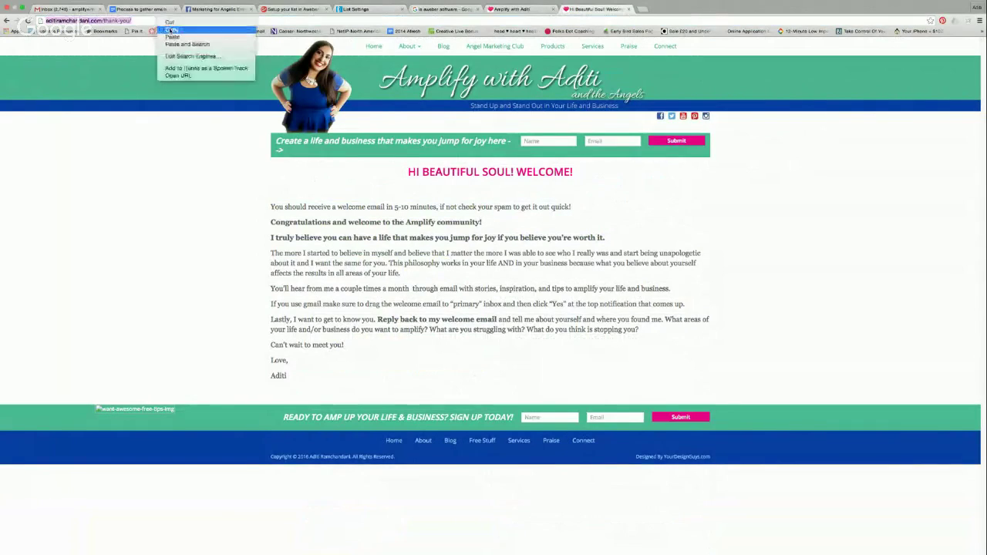
{"action": "left_click", "coordinate": [171, 30]}
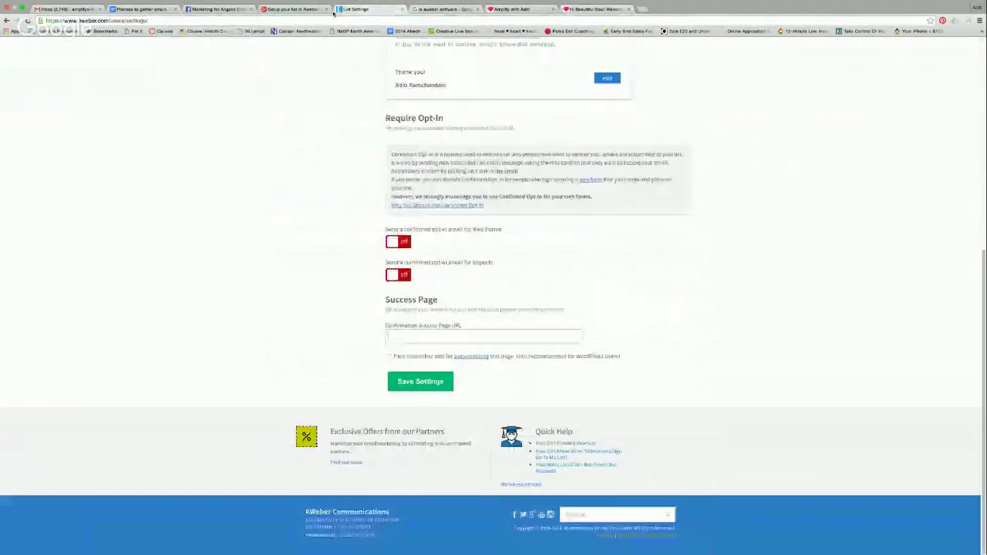
{"action": "left_click", "coordinate": [365, 10]}
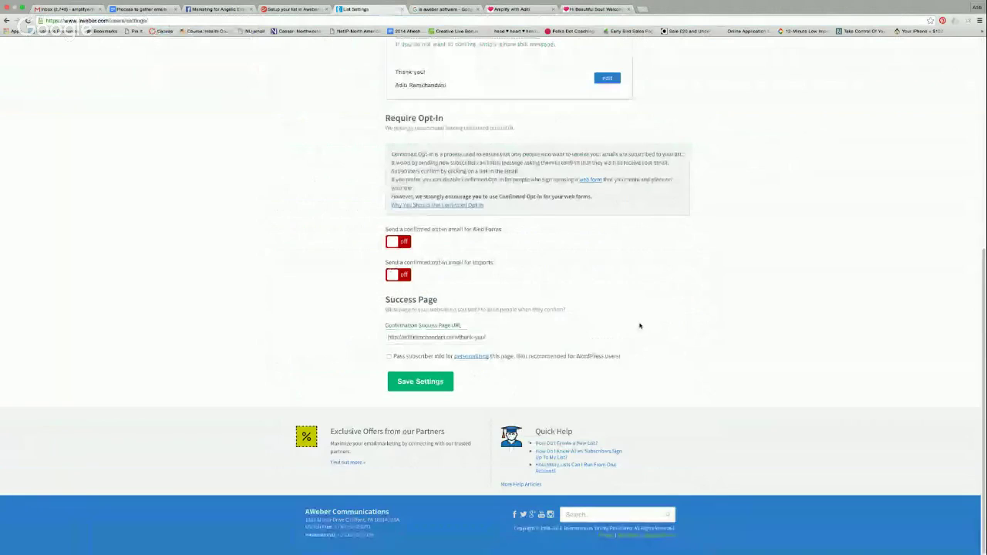
{"action": "left_click", "coordinate": [400, 382]}
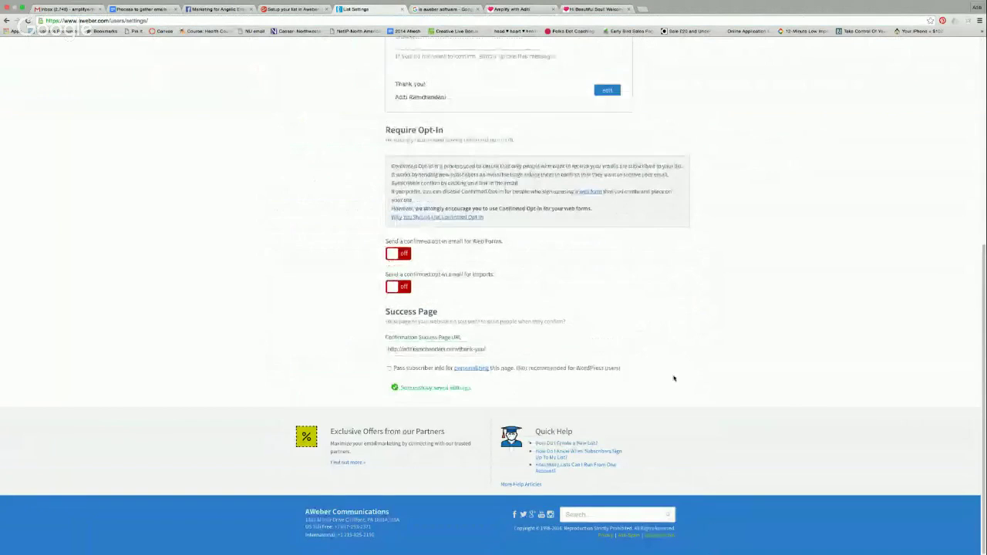
- Review the saved Confirmed Opt-In settings, from the confirmation message down to the Confirmation Success Page URL
{"action": "scroll", "coordinate": [673, 378], "scroll_direction": "up", "scroll_amount": 2}
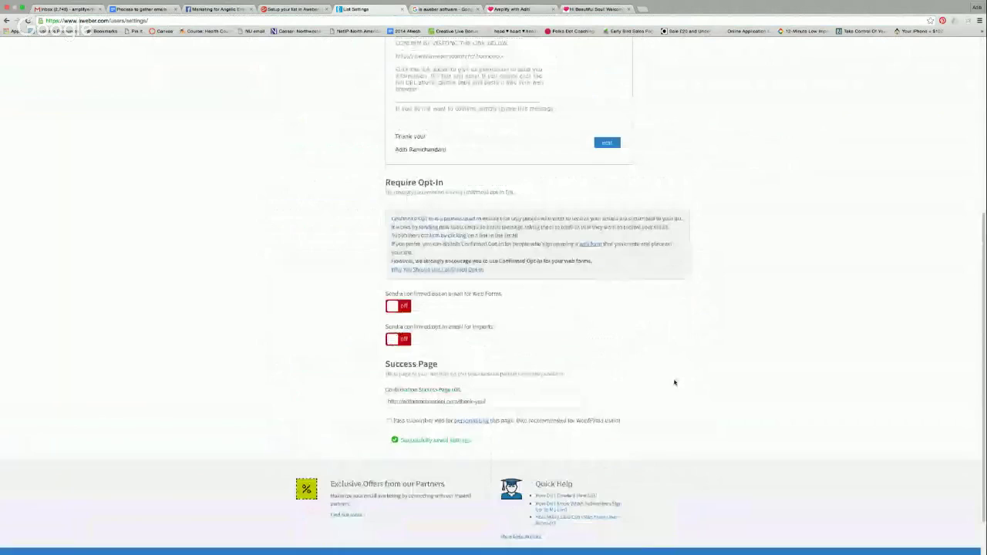
{"action": "scroll", "coordinate": [673, 381], "scroll_direction": "up", "scroll_amount": 5}
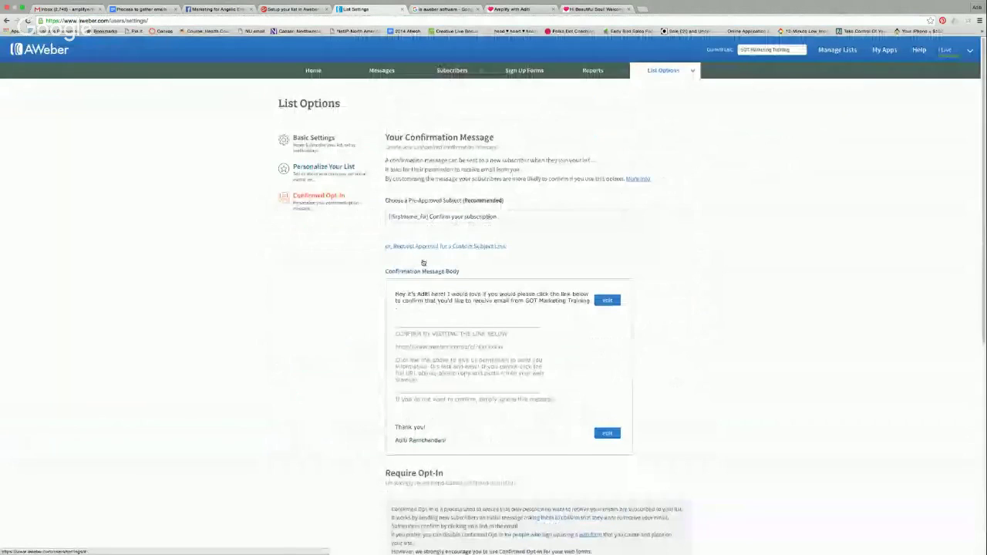
{"action": "scroll", "coordinate": [760, 448], "scroll_direction": "down", "scroll_amount": 10}
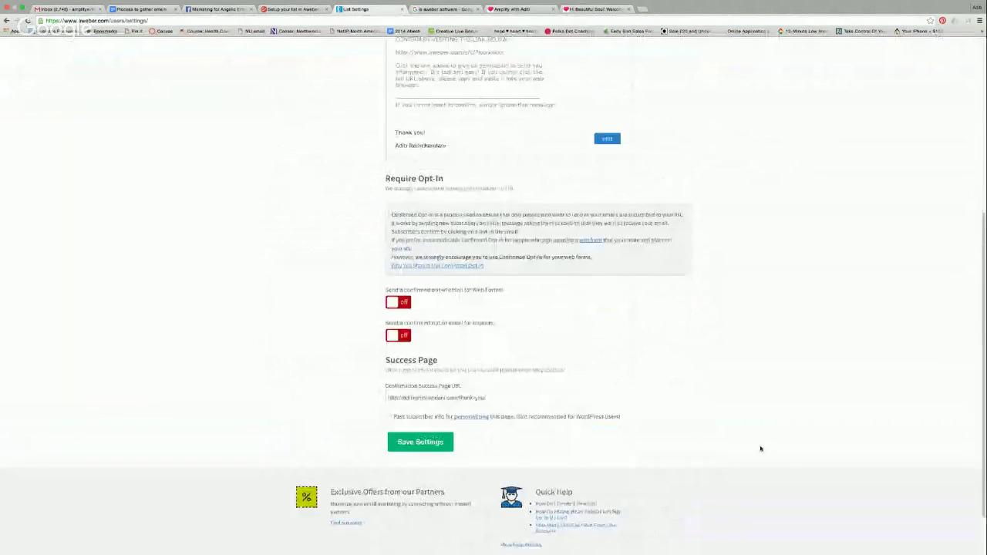
{"action": "triple_click", "coordinate": [506, 398]}
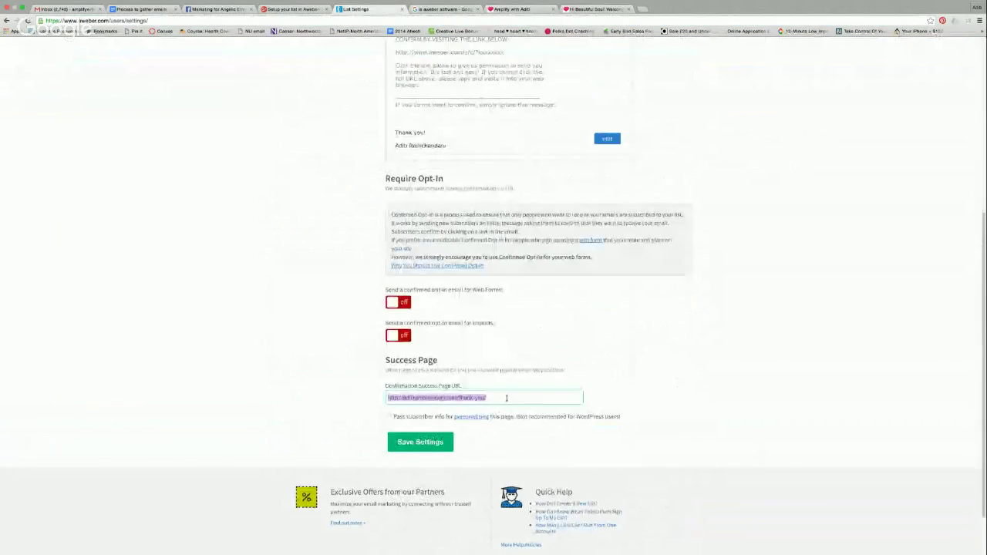
{"action": "left_click", "coordinate": [506, 398]}
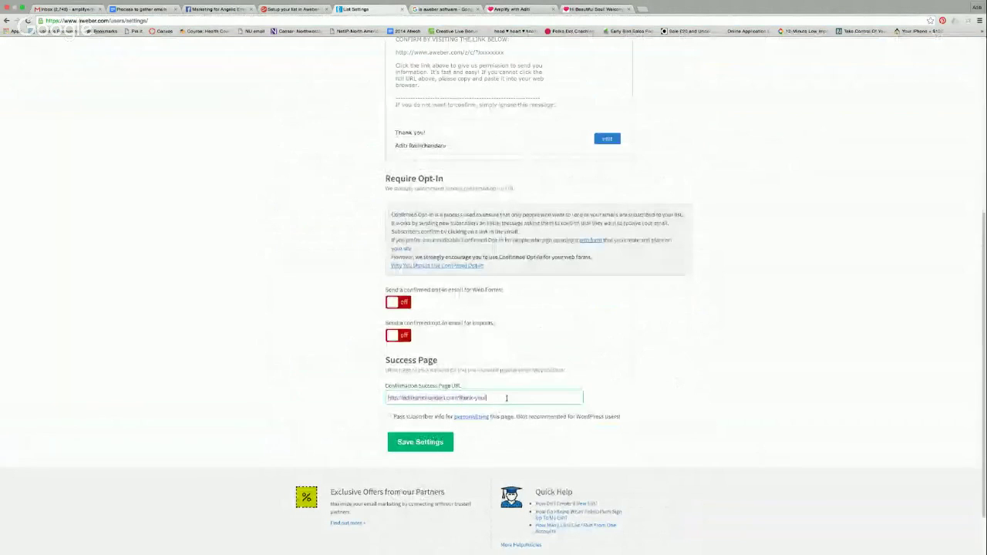
{"action": "left_click_drag", "start_coordinate": [505, 398], "coordinate": [416, 399]}
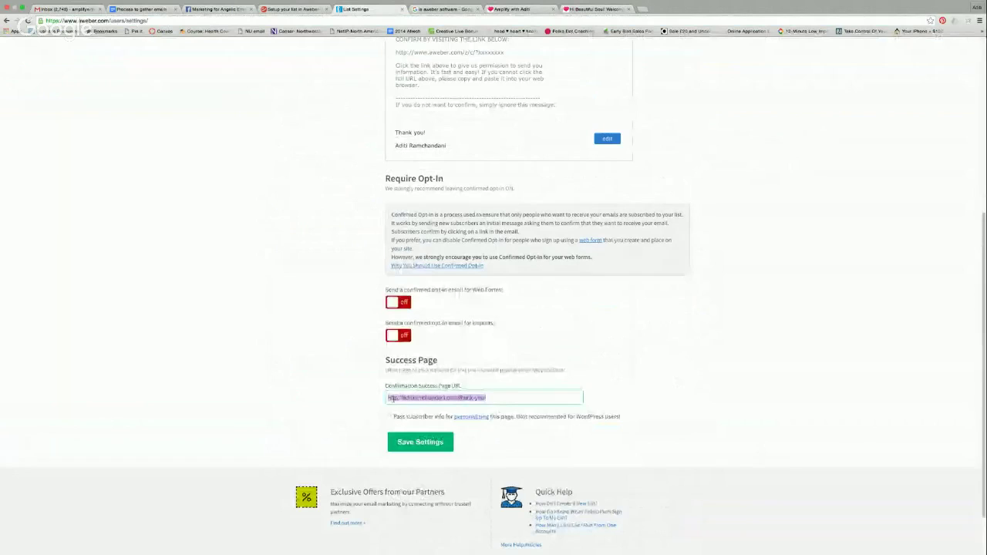
{"action": "left_click", "coordinate": [499, 398]}
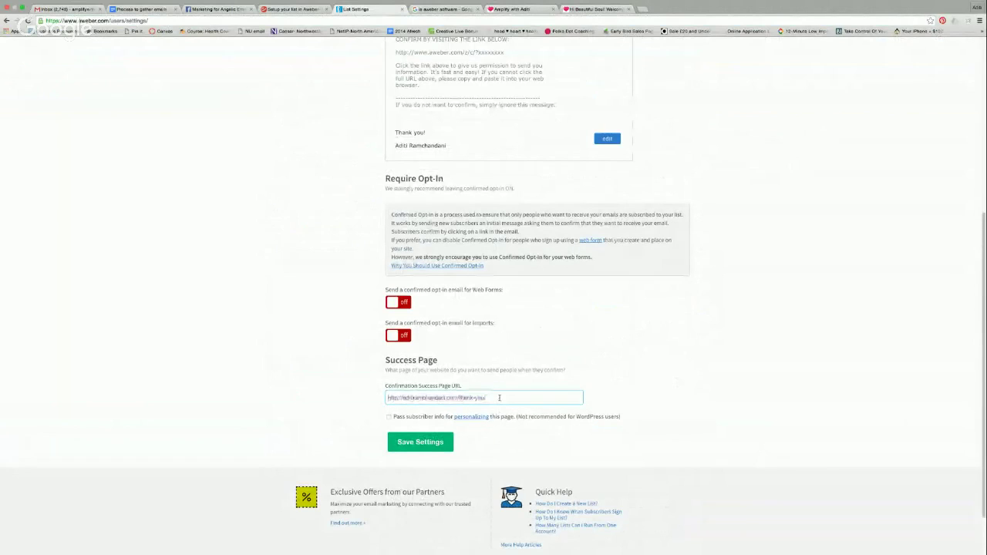
{"action": "triple_click", "coordinate": [465, 395]}
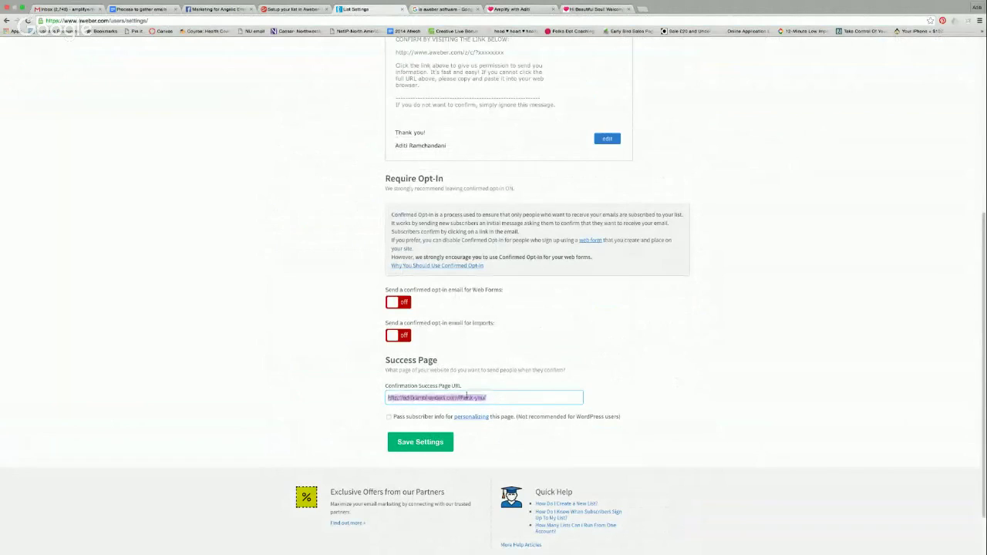
{"action": "left_click", "coordinate": [834, 359]}
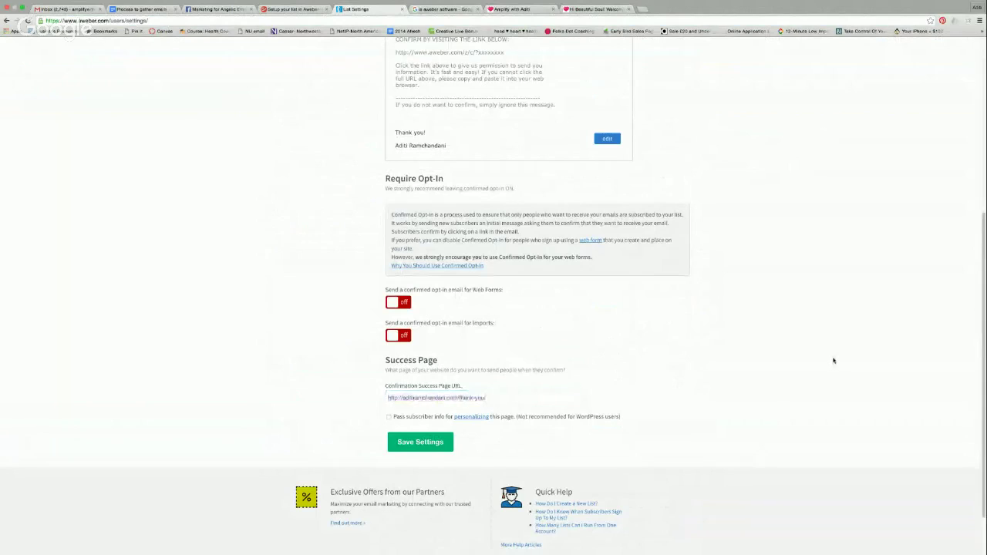
- Look through the Personalize Your List options for company branding and social sharing, and at a blog post on the business website
{"action": "scroll", "coordinate": [777, 381], "scroll_direction": "up", "scroll_amount": 3}
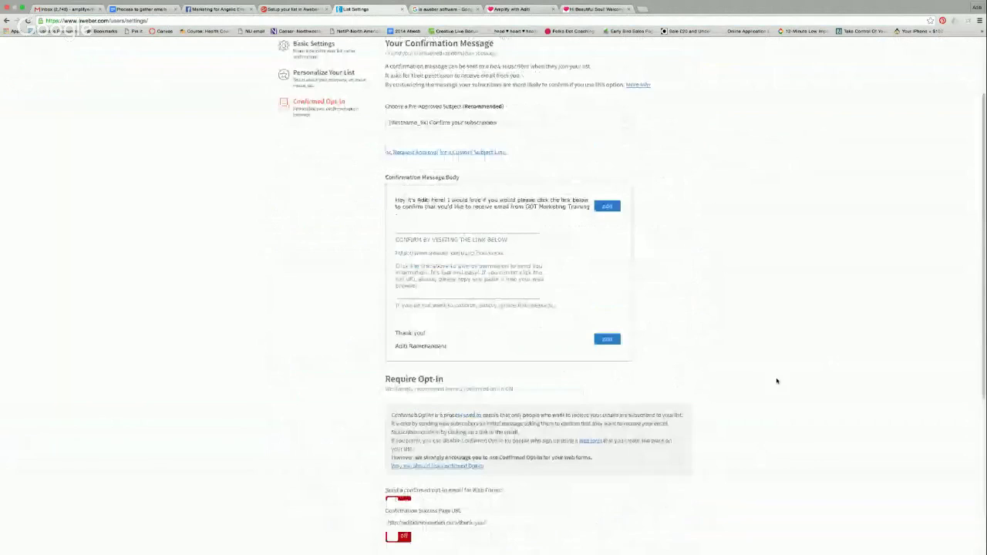
{"action": "left_click", "coordinate": [306, 168]}
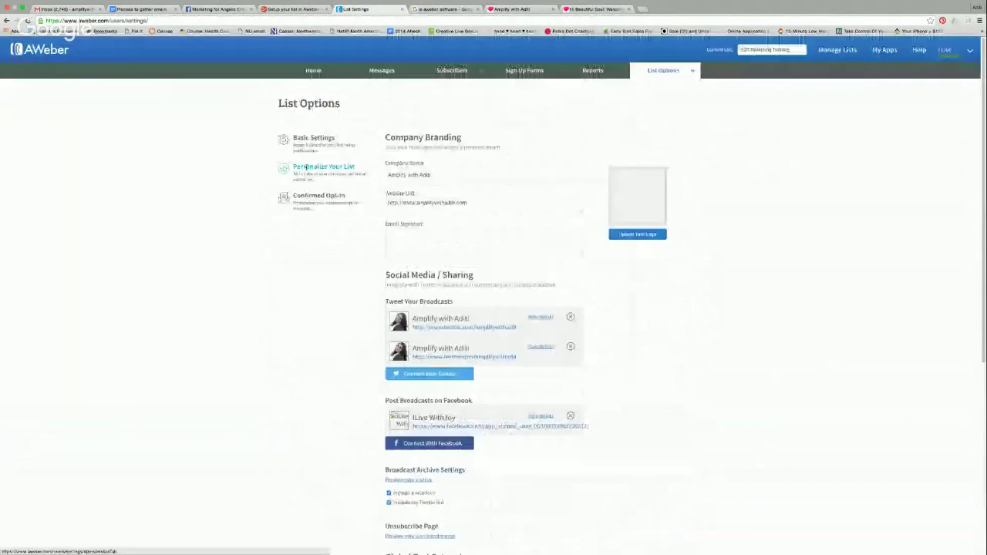
{"action": "scroll", "coordinate": [330, 205], "scroll_direction": "down", "scroll_amount": 5}
{"action": "scroll", "coordinate": [330, 206], "scroll_direction": "up", "scroll_amount": 2}
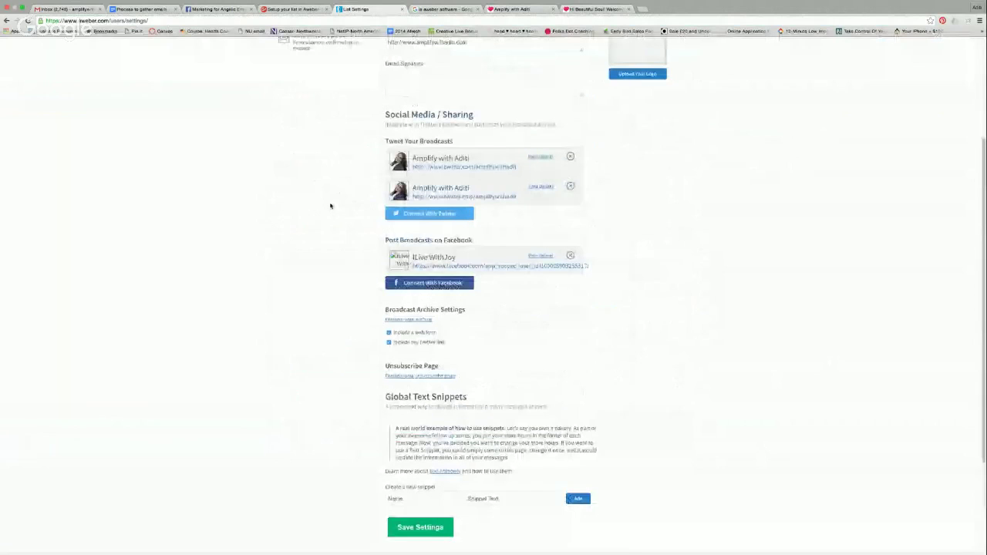
{"action": "scroll", "coordinate": [330, 206], "scroll_direction": "up", "scroll_amount": 2}
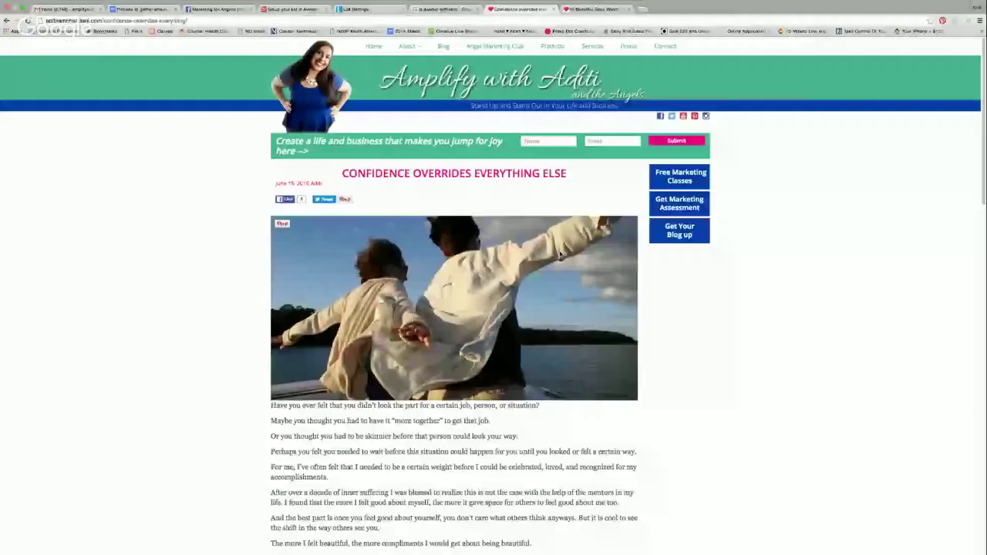
{"action": "right_click", "coordinate": [123, 21]}
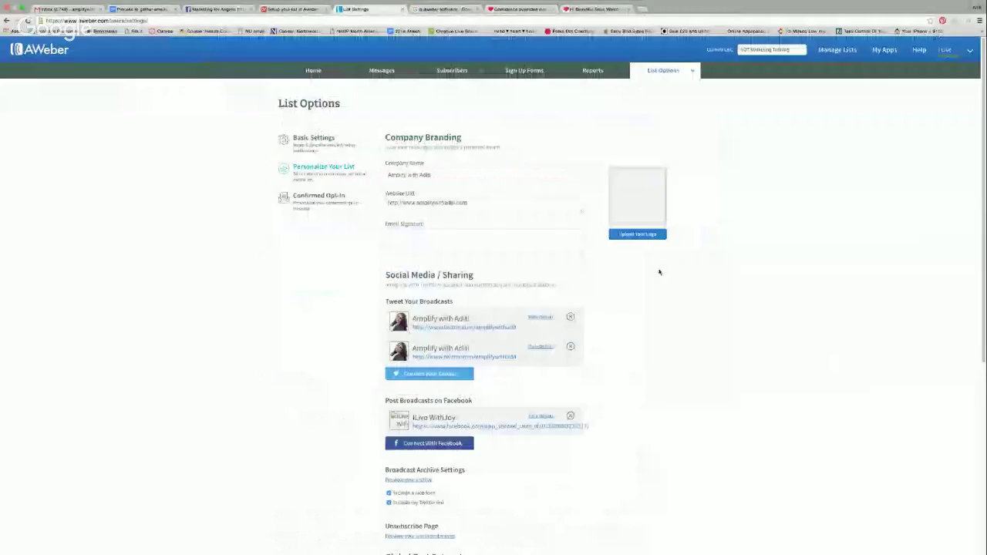
{"action": "scroll", "coordinate": [659, 273], "scroll_direction": "down", "scroll_amount": 1}
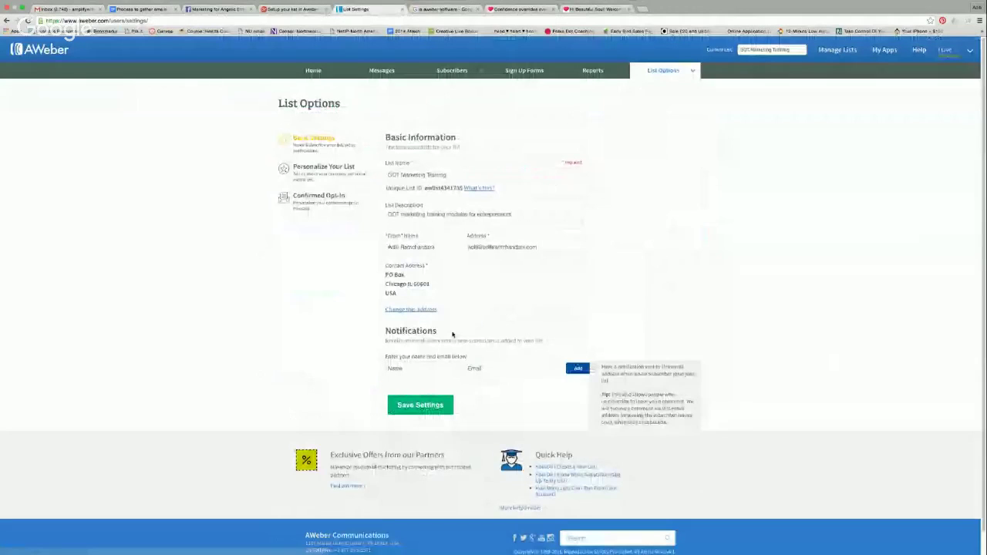
- Open the account overview and keep GOT Marketing Training selected as the current list
{"action": "left_click", "coordinate": [313, 70]}
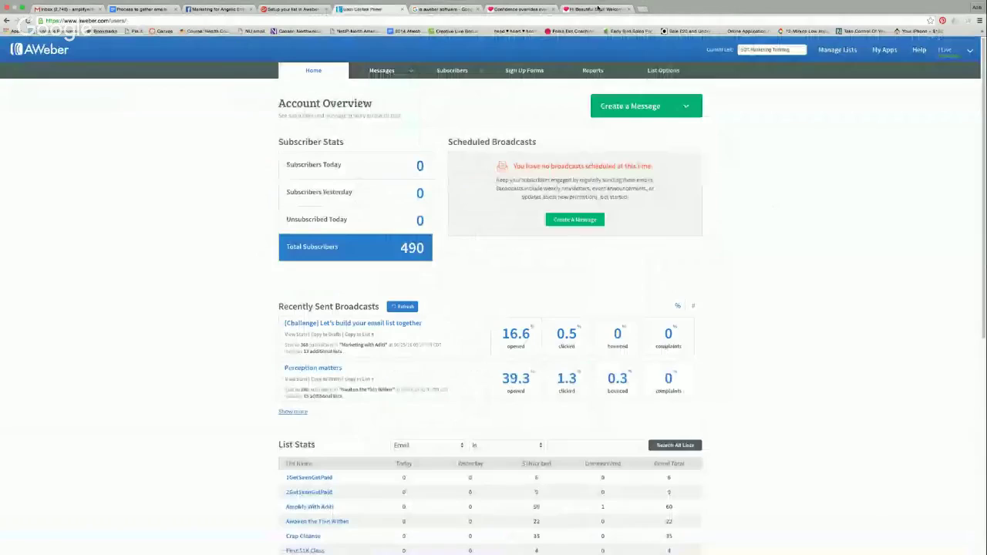
{"action": "left_click", "coordinate": [598, 7]}
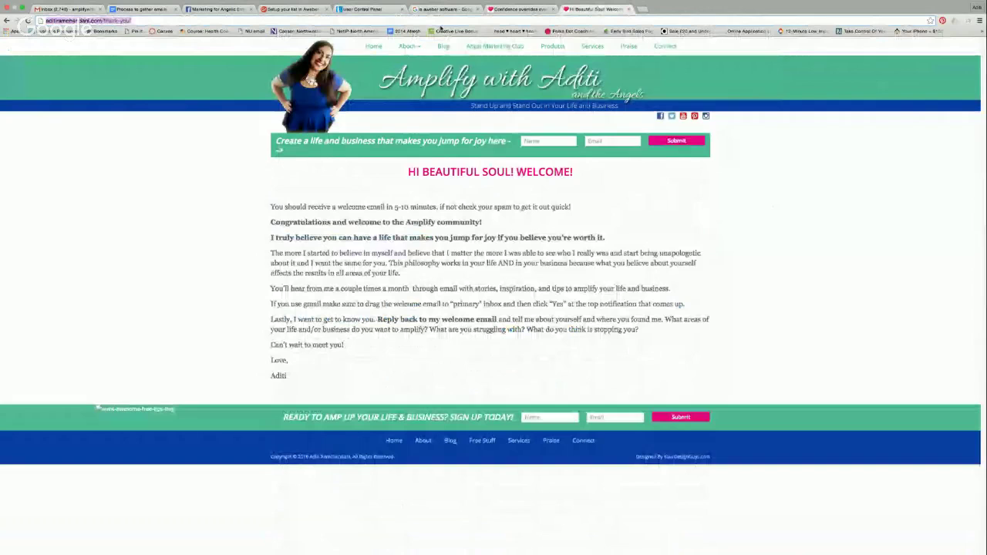
{"action": "left_click", "coordinate": [378, 9]}
{"action": "mouse_move", "coordinate": [404, 79]}
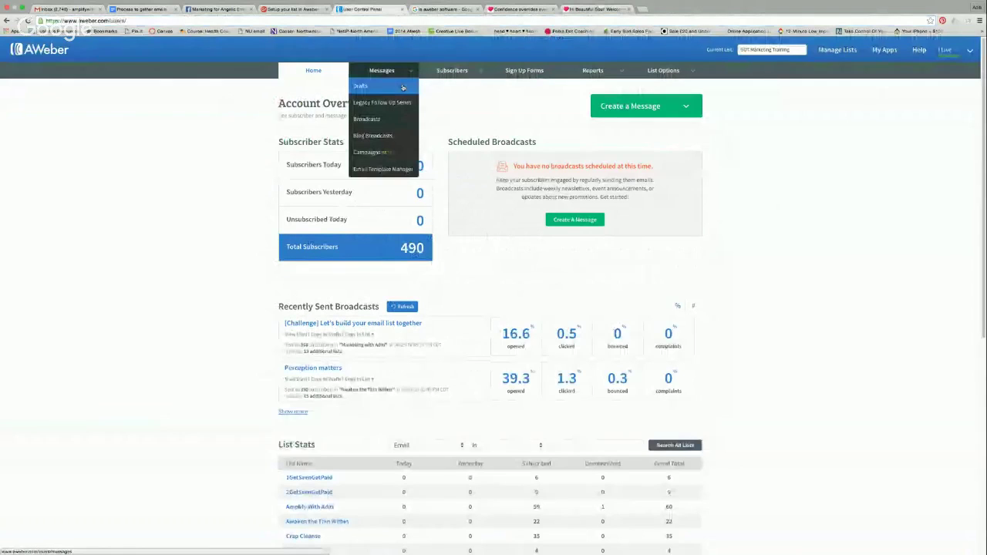
{"action": "left_click", "coordinate": [771, 50]}
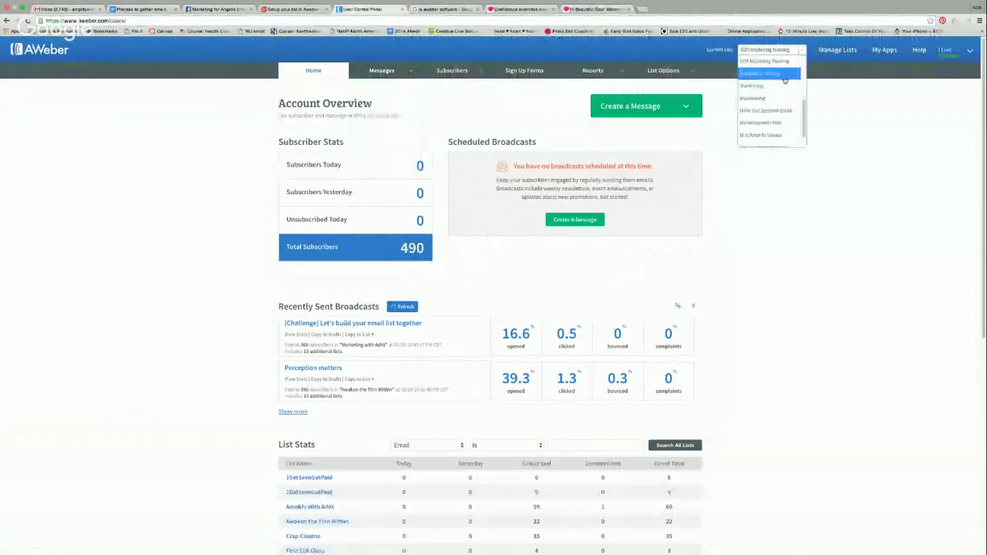
{"action": "scroll", "coordinate": [783, 88], "scroll_direction": "up", "scroll_amount": 2}
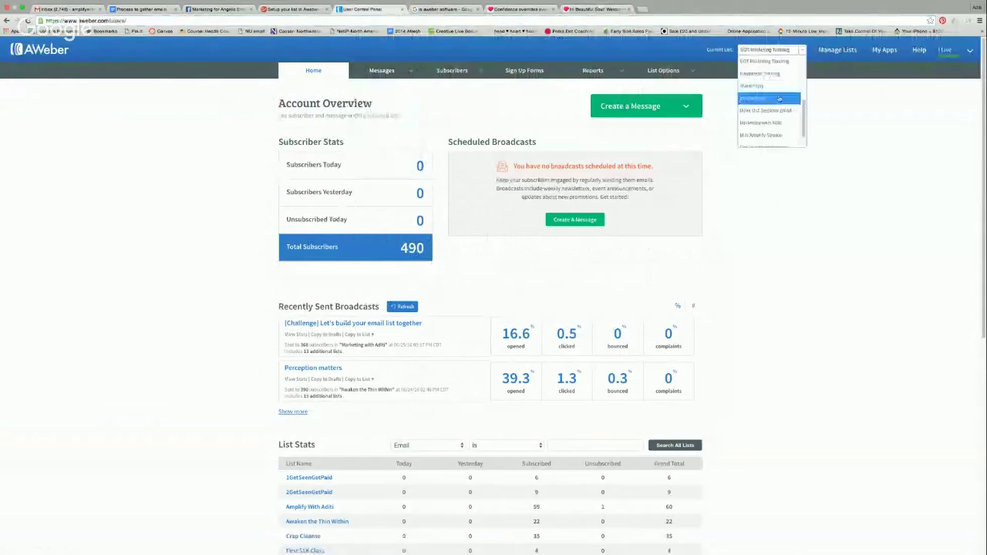
{"action": "left_click", "coordinate": [779, 96]}
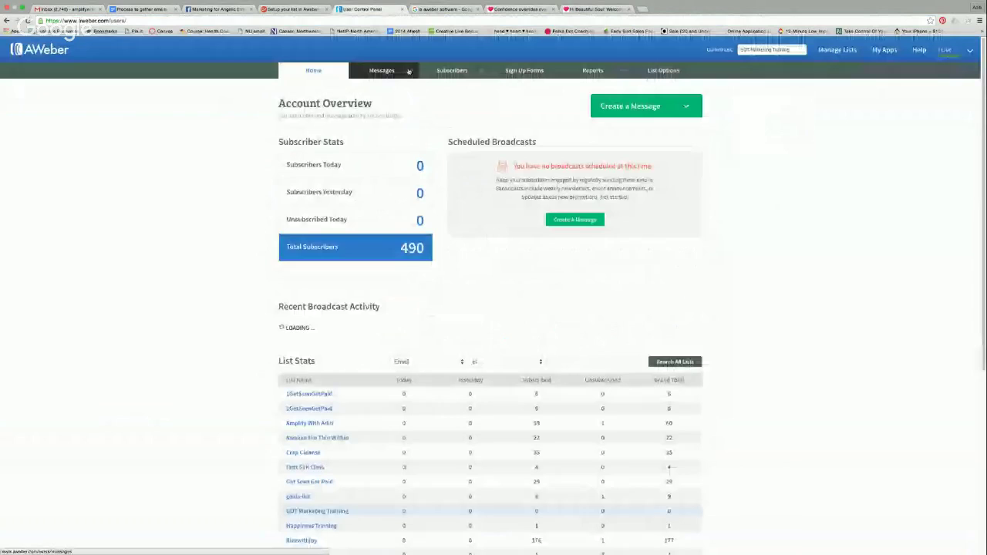
- Create a new message from the Drafts page of the GOT Marketing Training list
{"action": "left_click", "coordinate": [408, 71]}
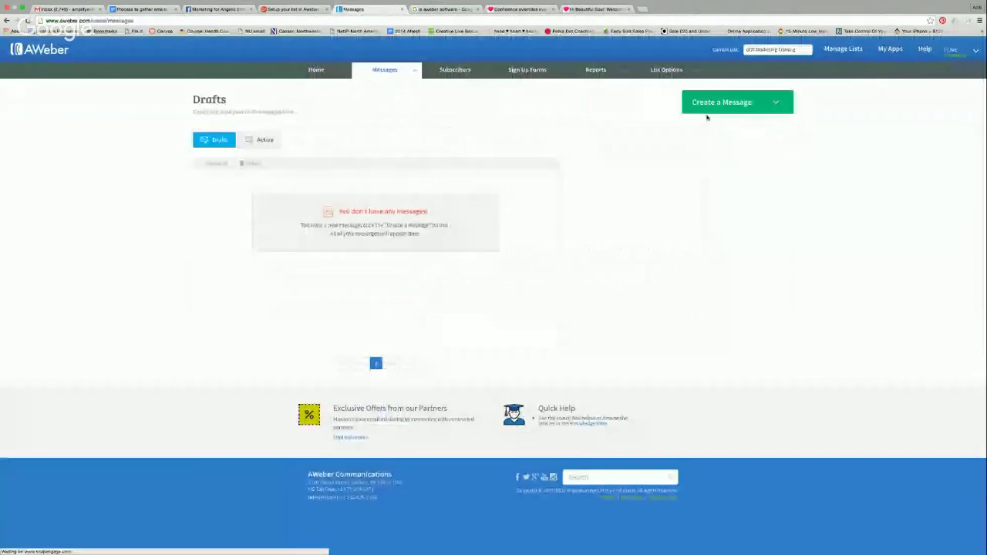
{"action": "left_click", "coordinate": [709, 106]}
{"action": "left_click", "coordinate": [728, 130]}
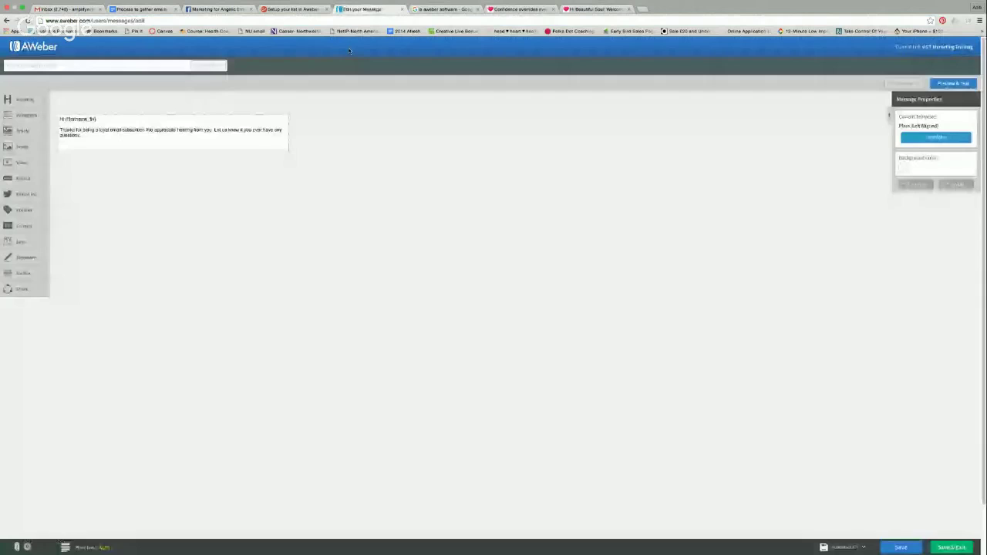
- Insert the subscriber's First Name personalization variable into the new message's subject line
{"action": "left_click_drag", "start_coordinate": [121, 136], "coordinate": [49, 119]}
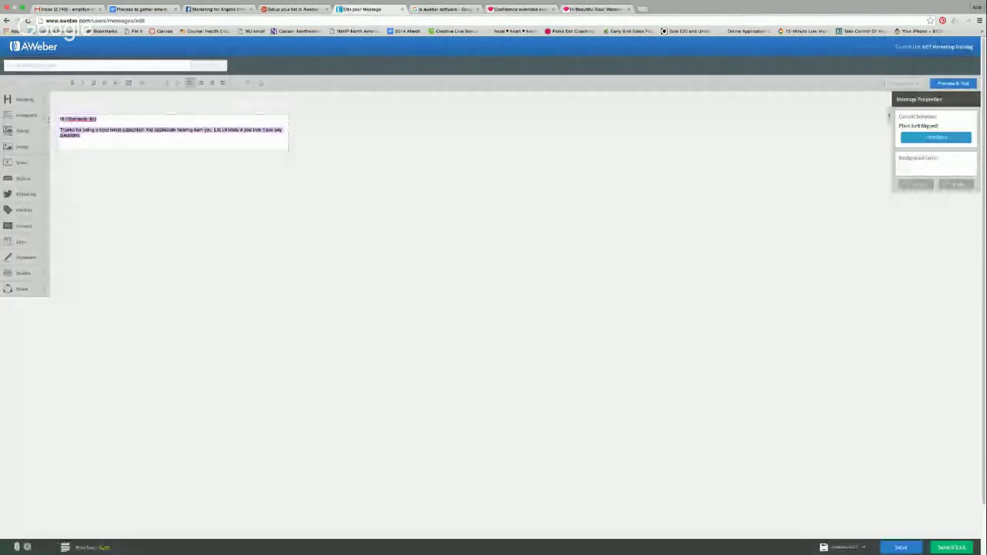
{"action": "left_click", "coordinate": [361, 166]}
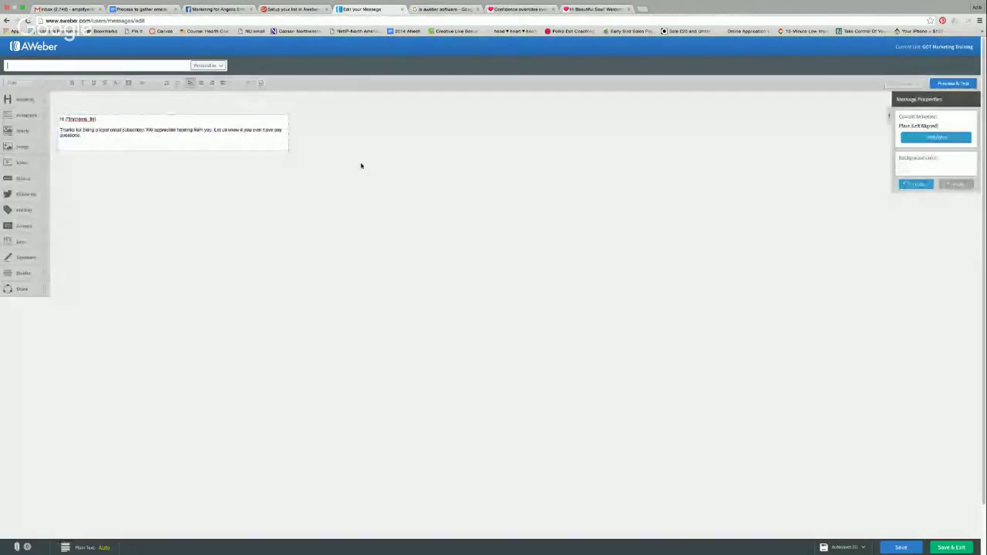
{"action": "left_click", "coordinate": [207, 65]}
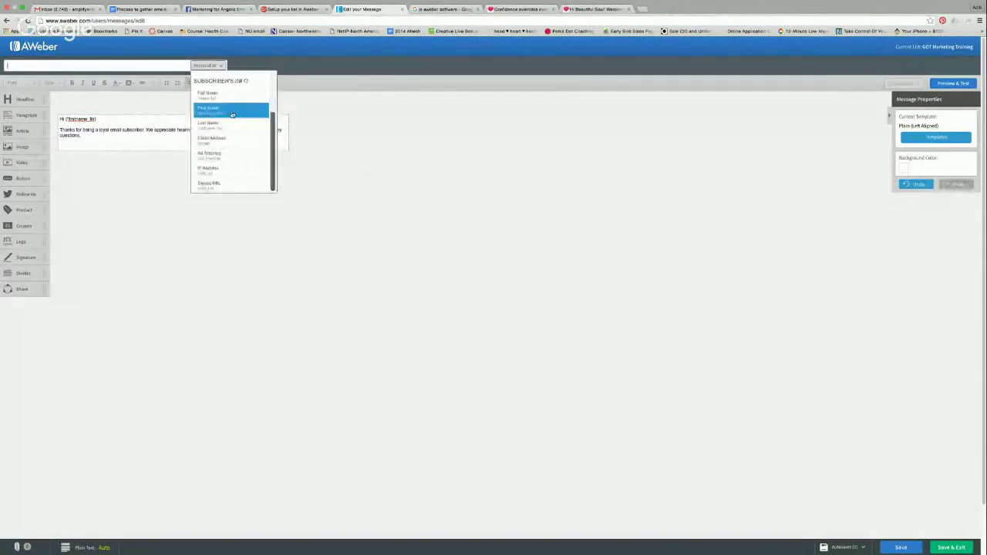
{"action": "left_click", "coordinate": [232, 114]}
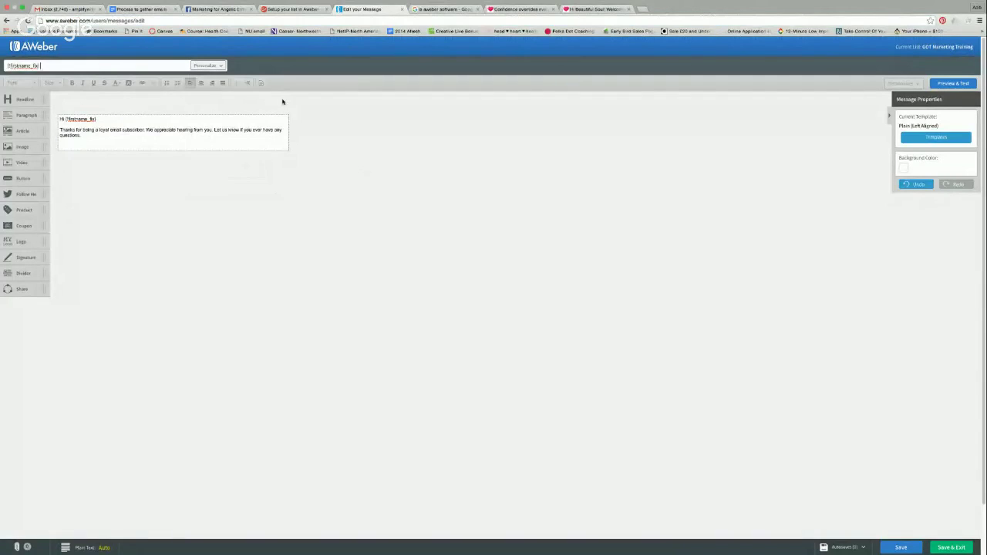
- Complete the subject line with "You've GOT Marketing Inside!" and format all of the message's body text in Georgia, size 16
{"action": "type", "text": "You've GOT Maiketing Inside!"}
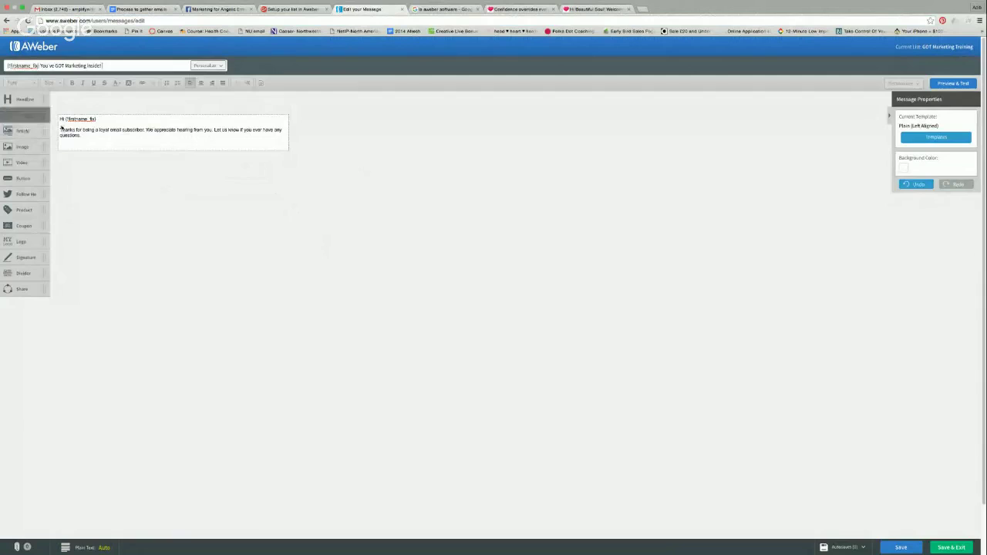
{"action": "left_click", "coordinate": [83, 135]}
{"action": "key", "text": "super+a"}
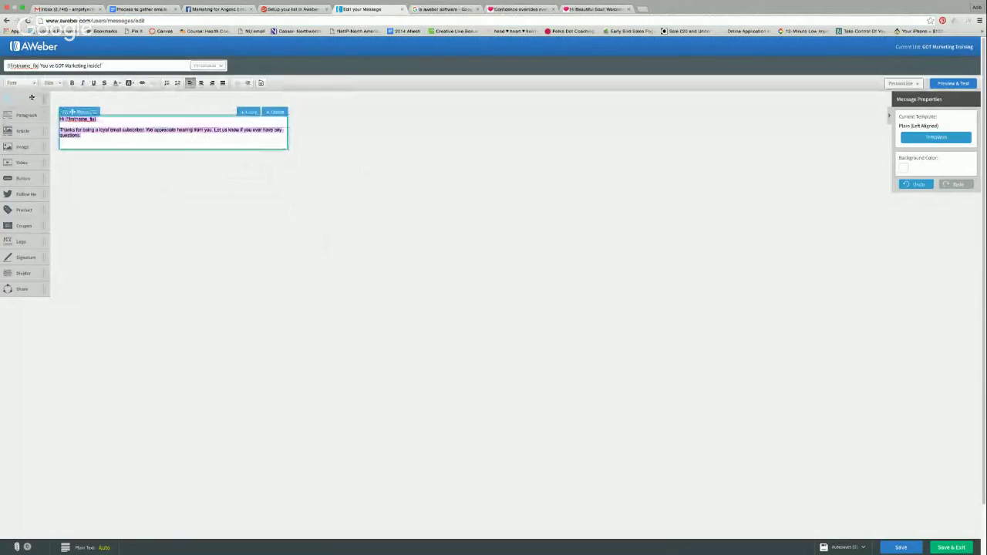
{"action": "left_click", "coordinate": [30, 85]}
{"action": "left_click", "coordinate": [16, 121]}
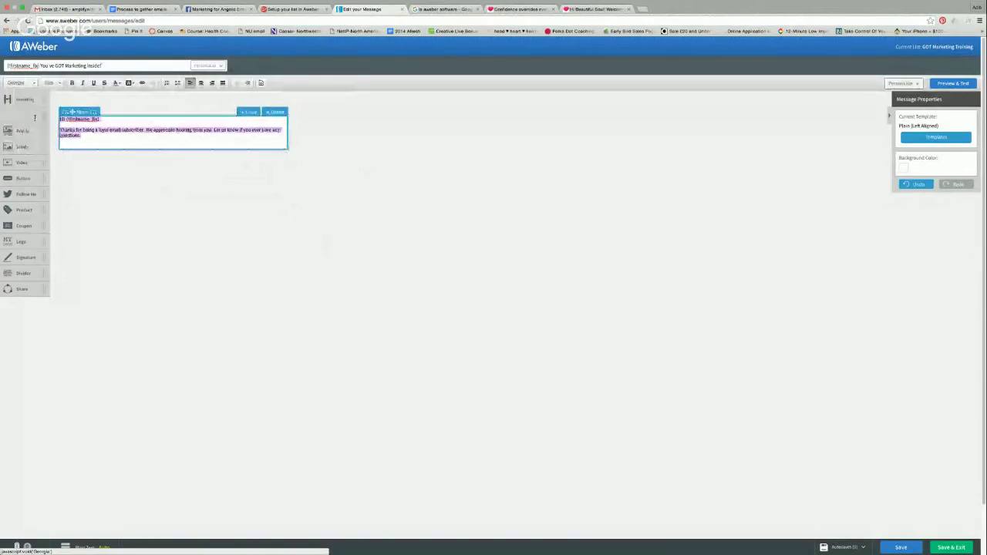
{"action": "left_click", "coordinate": [54, 84]}
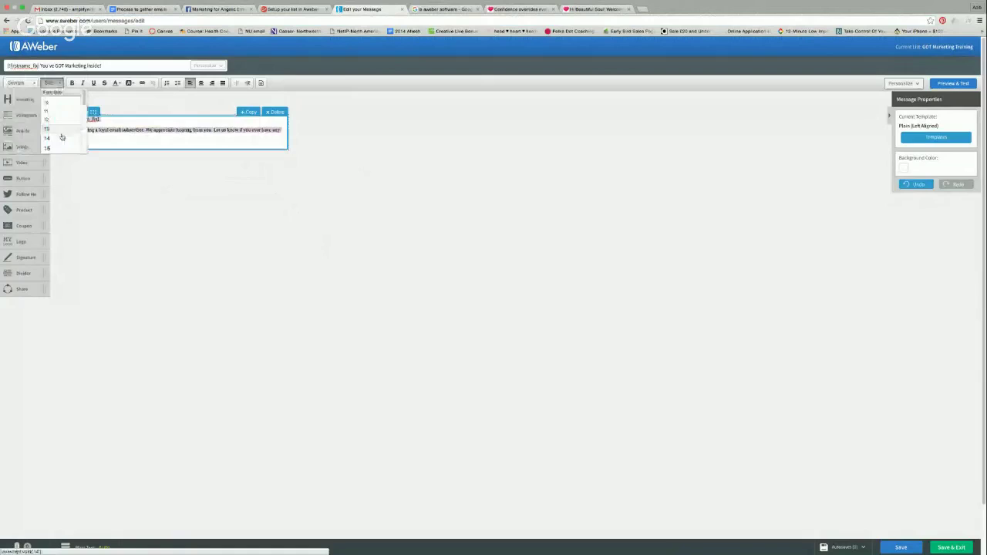
{"action": "left_click", "coordinate": [47, 152]}
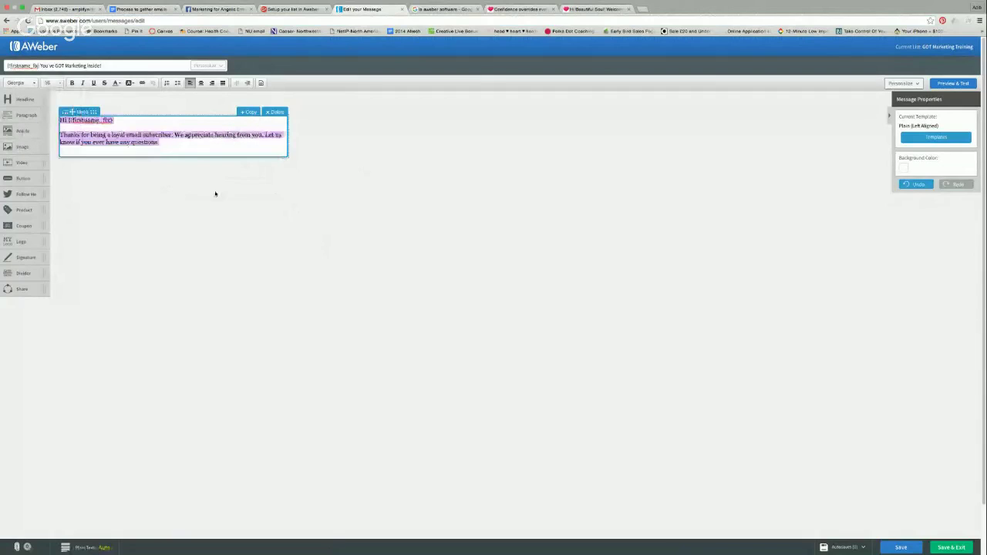
{"action": "left_click", "coordinate": [216, 193]}
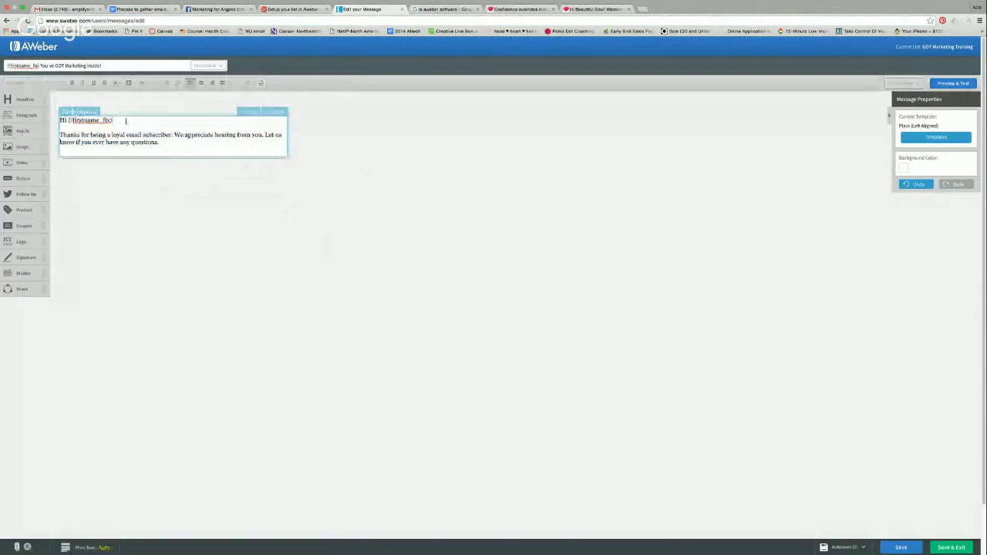
- End the greeting with "!" and replace the paragraph below with "So glad you signed up! I'm so excited to share with you the GOT Mar"
{"action": "left_click", "coordinate": [125, 121]}
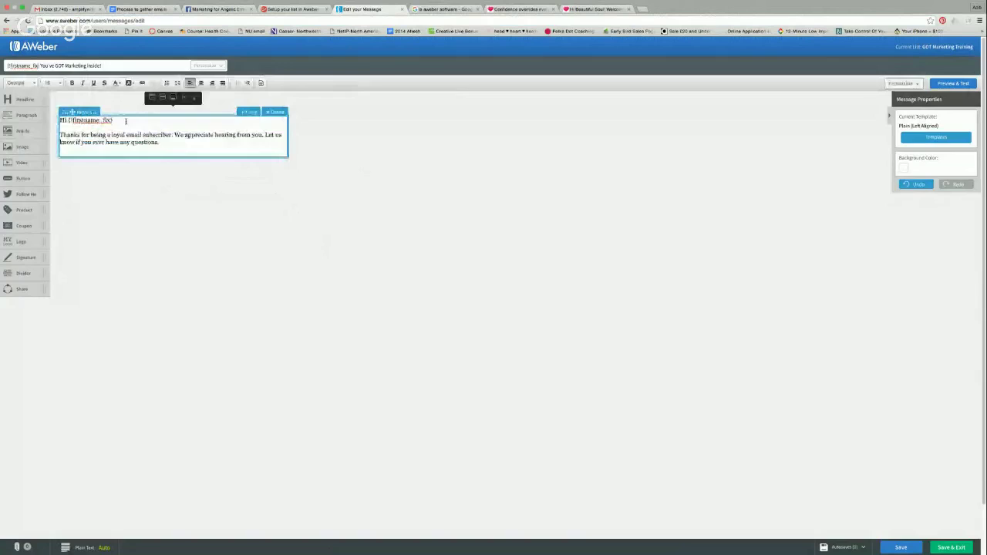
{"action": "triple_click", "coordinate": [163, 141]}
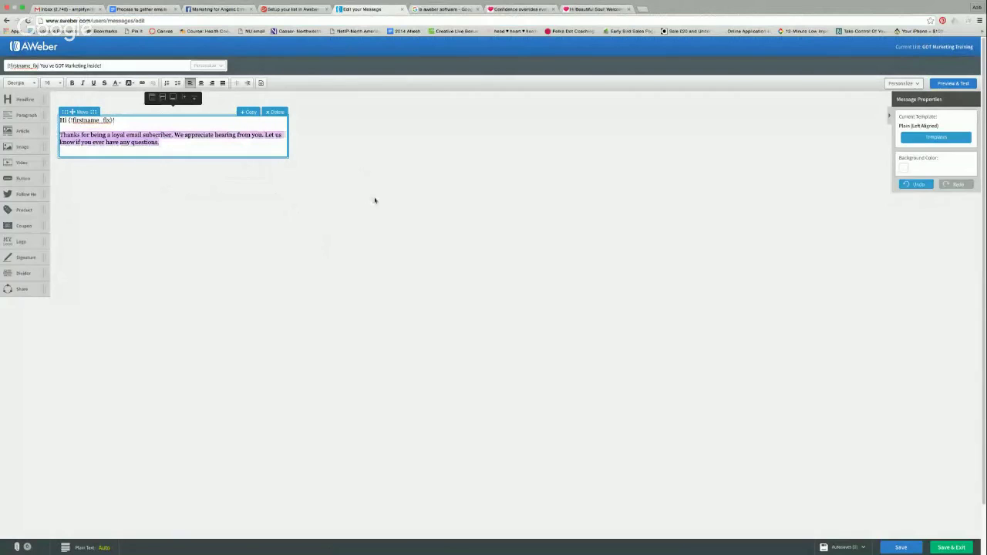
{"action": "type", "text": "So glad you signed u"}
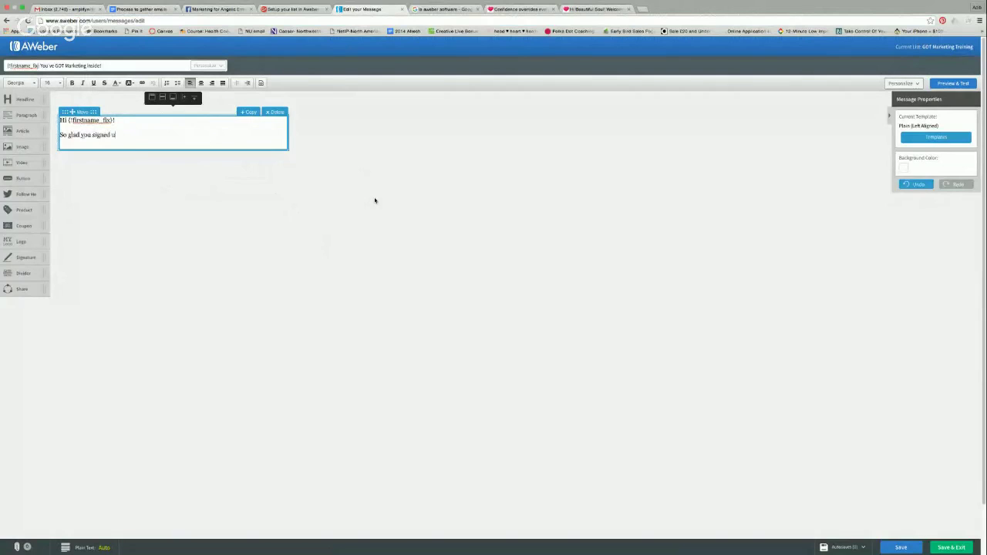
{"action": "type", "text": "p! I'm so excited to share with you the GOT Mar"}
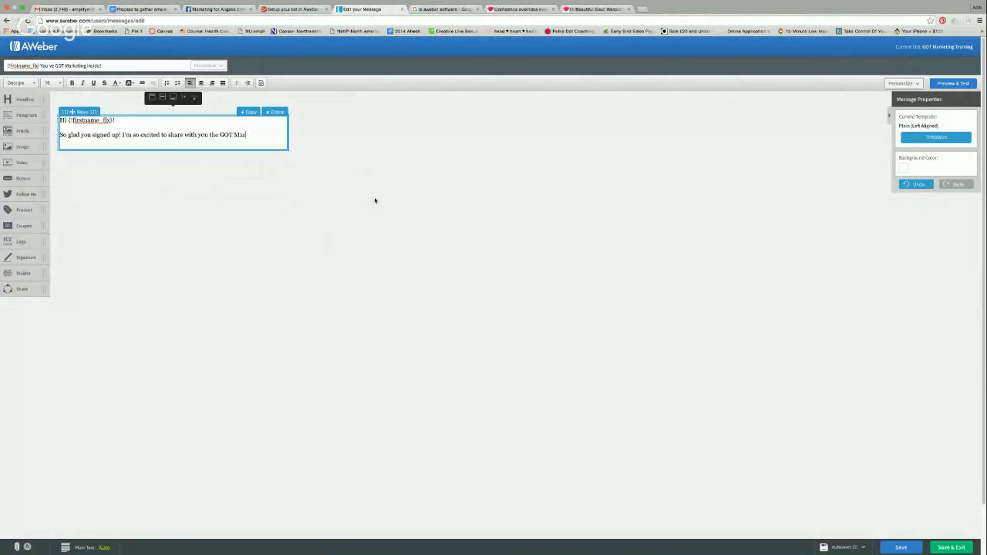
- Complete the sentence to read "GOT Marketing Training so you can get your business up and running with all the marketing tools you need!"
{"action": "type", "text": "keting Training so you can ge"}
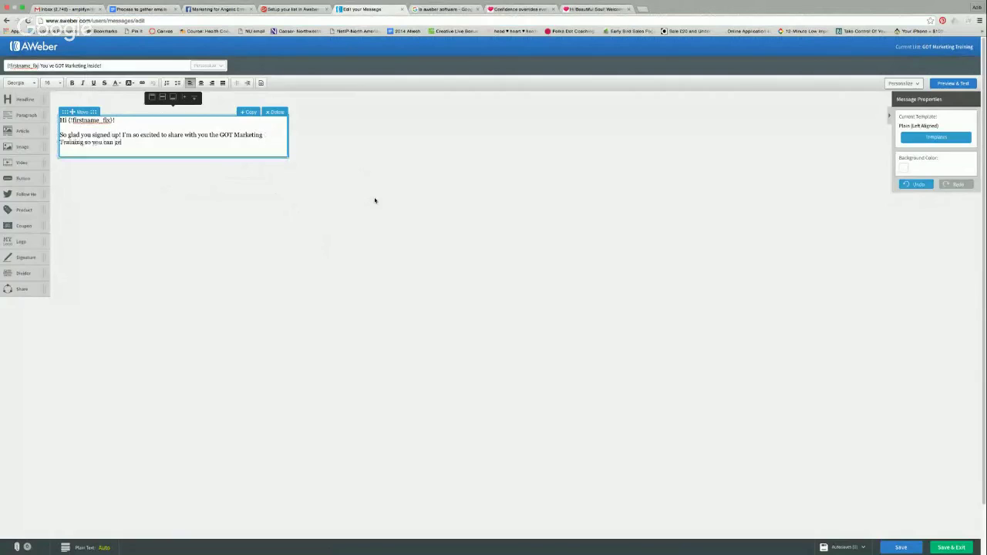
{"action": "type", "text": "t your business up and running with all the m"}
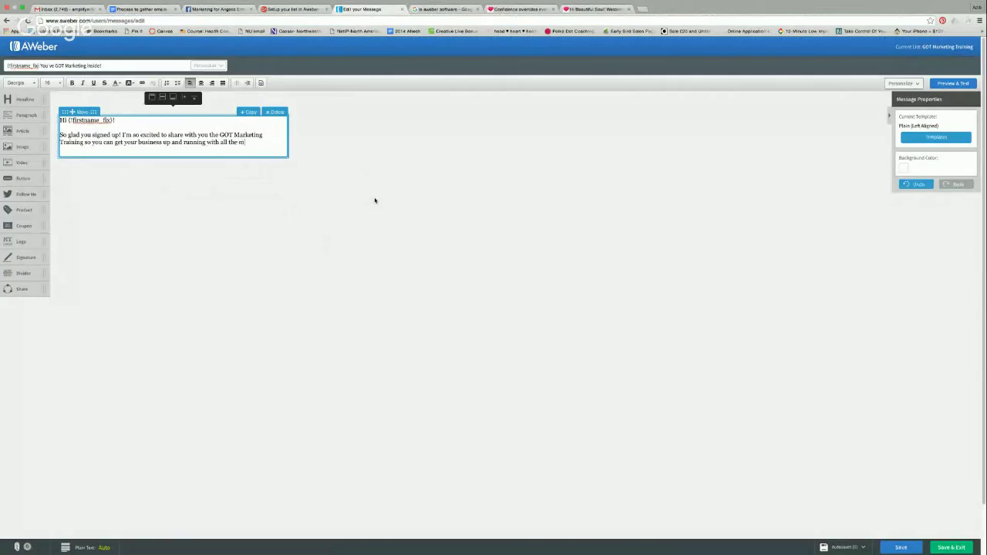
{"action": "type", "text": "arketing tools you need!"}
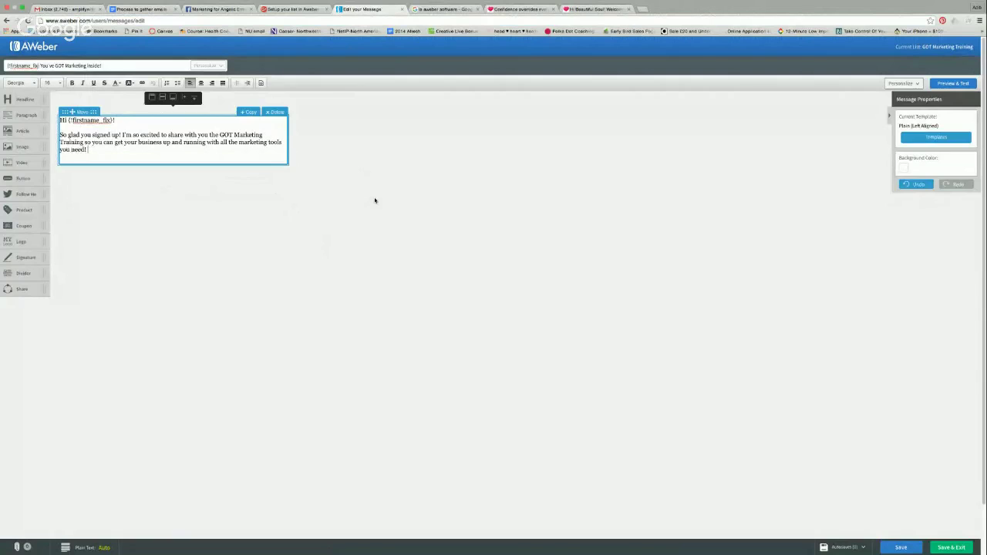
- Add a sign-off below the paragraph with "Thanks!" and the sender's full name on the following line
{"action": "key", "text": "Return"}
{"action": "key", "text": "Return"}
{"action": "type", "text": "T"}
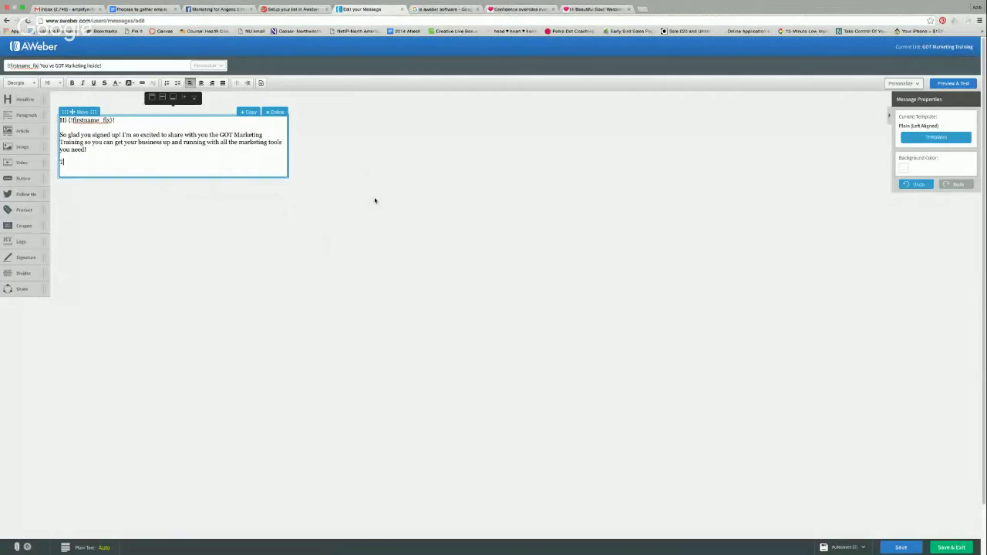
{"action": "type", "text": "hanks!"}
{"action": "key", "text": "Return"}
{"action": "type", "text": "Adii"}
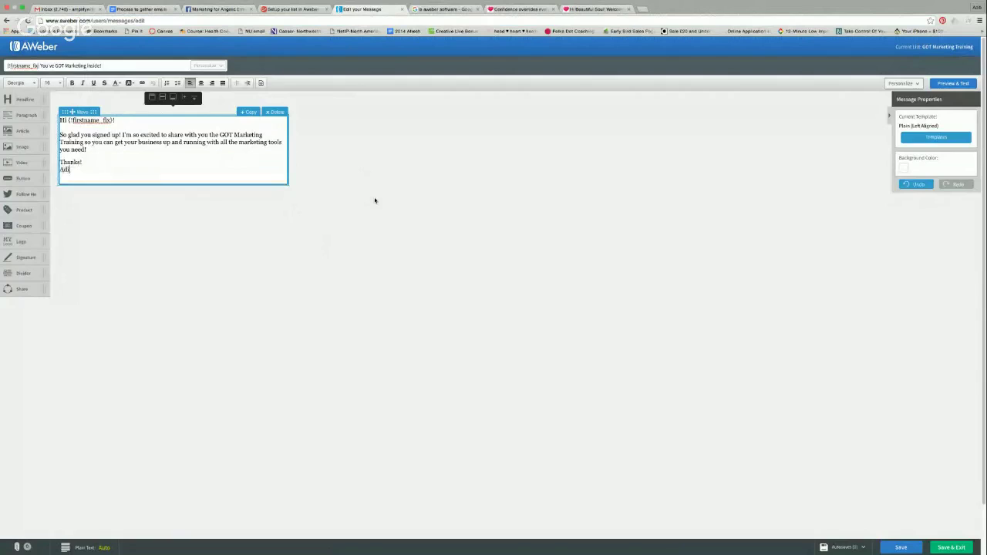
{"action": "type", "text": "ti Ramchandani"}
- Add a line below the sender's name reading "Find me at" followed by the business website address
{"action": "key", "text": "Return"}
{"action": "key", "text": "Return"}
{"action": "type", "text": "Gind m"}
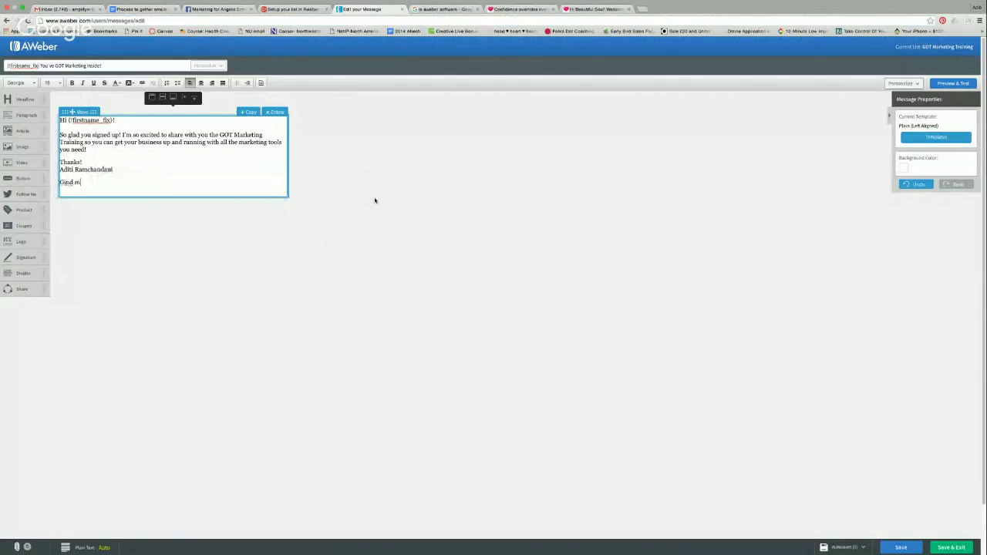
{"action": "key", "text": "BackSpace"}
{"action": "key", "text": "BackSpace"}
{"action": "key", "text": "BackSpace"}
{"action": "type", "text": "Find me"}
{"action": "key", "text": "BackSpace"}
{"action": "key", "text": "BackSpace"}
{"action": "key", "text": "BackSpace"}
{"action": "key", "text": "BackSpace"}
{"action": "key", "text": "BackSpace"}
{"action": "key", "text": "BackSpace"}
{"action": "key", "text": "BackSpace"}
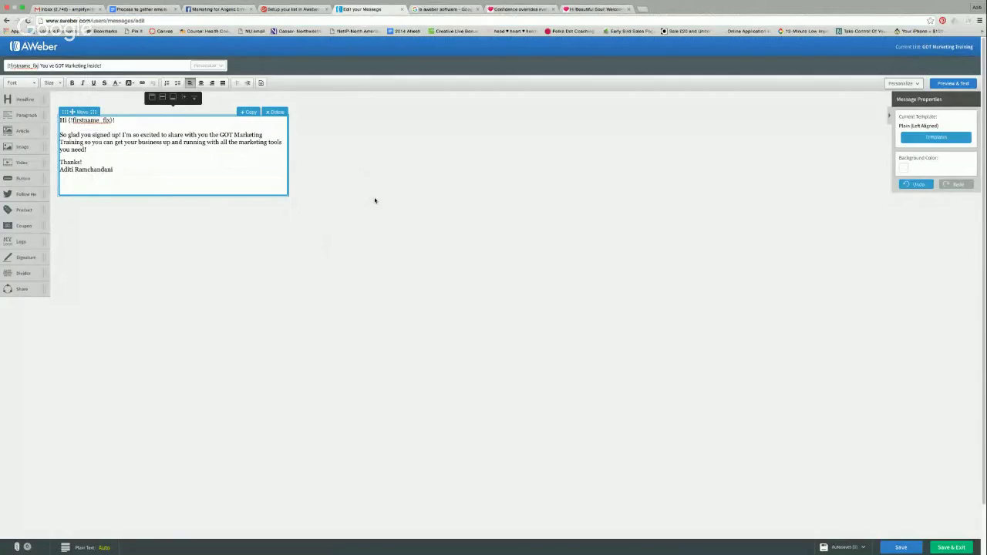
{"action": "type", "text": "Fi"}
{"action": "key", "text": "BackSpace"}
{"action": "key", "text": "BackSpace"}
{"action": "type", "text": "Find me at: amplifywithaditi.com"}
- Turn the website address below the sign-off into a hyperlink, and save and exit the message
{"action": "double_click", "coordinate": [86, 182]}
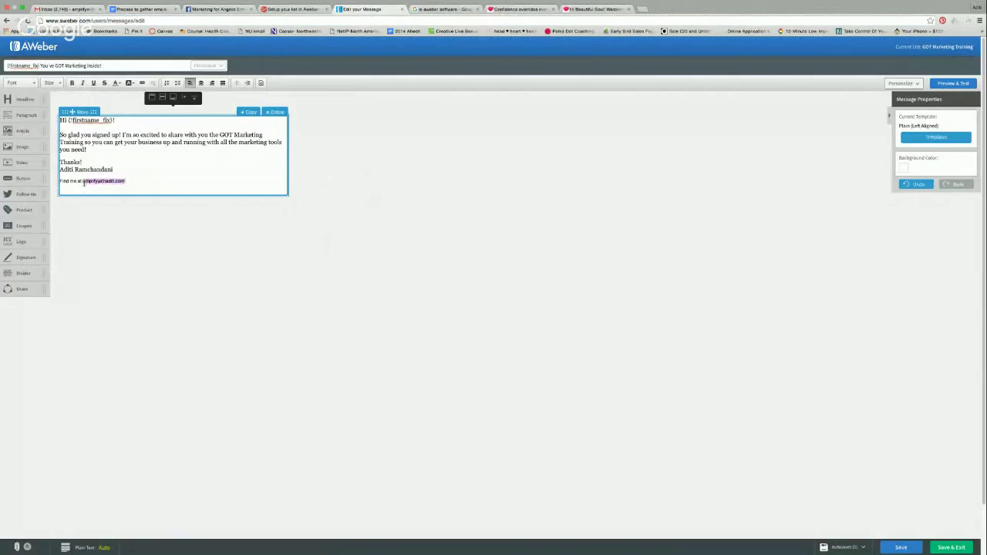
{"action": "left_click", "coordinate": [143, 83]}
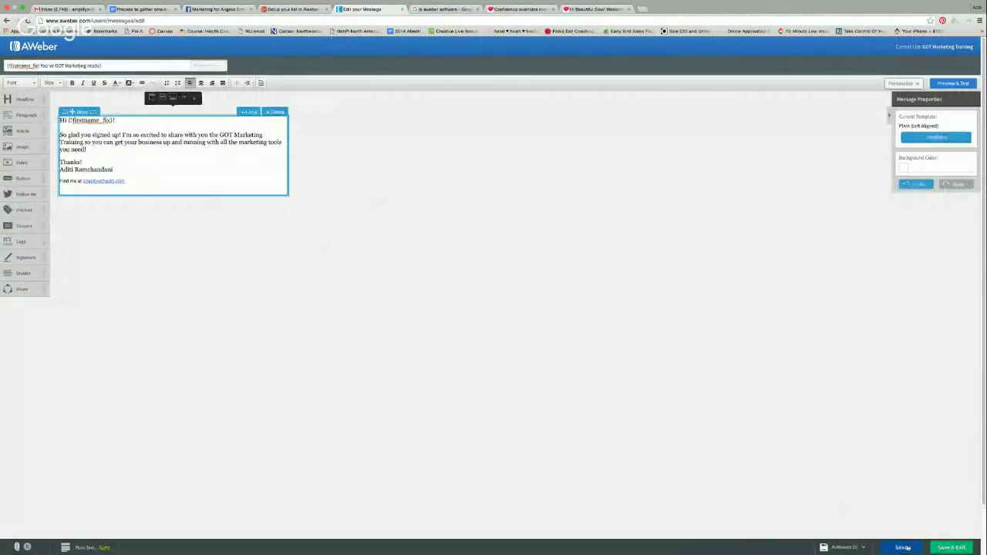
{"action": "left_click", "coordinate": [903, 548]}
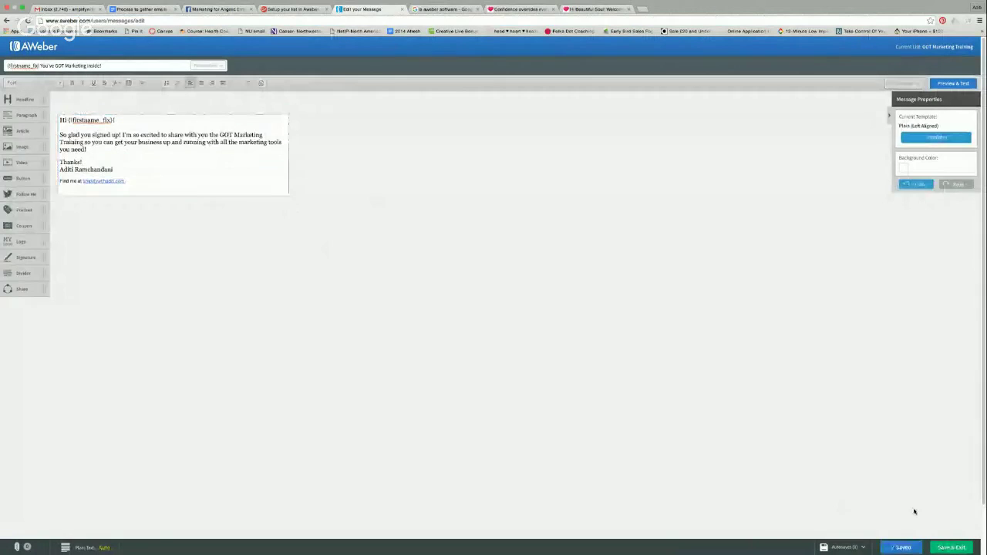
{"action": "left_click", "coordinate": [953, 548]}
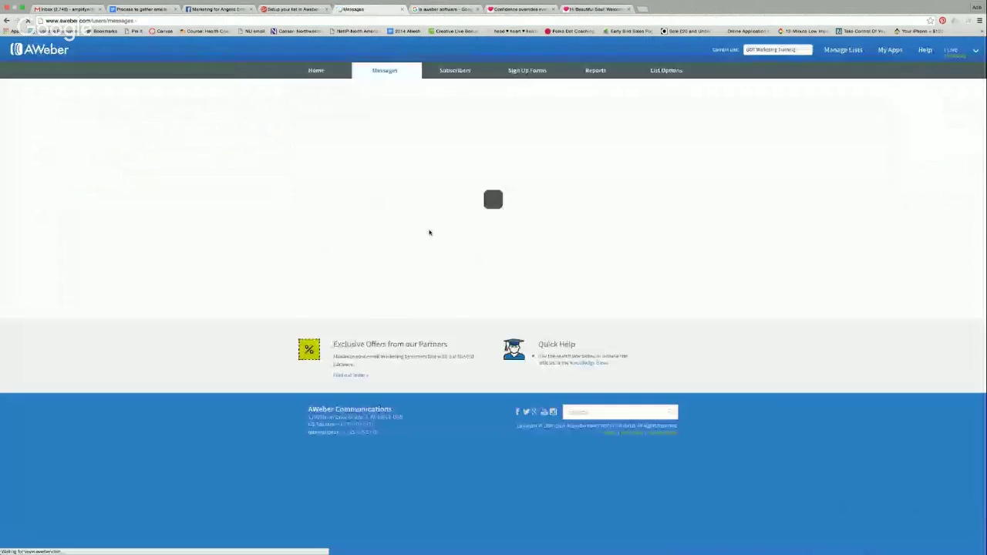
- Add the "You've GOT Marketing Inside!" draft to the Follow Up Series as the welcome message, keeping click tracking enabled
{"action": "left_click", "coordinate": [532, 186]}
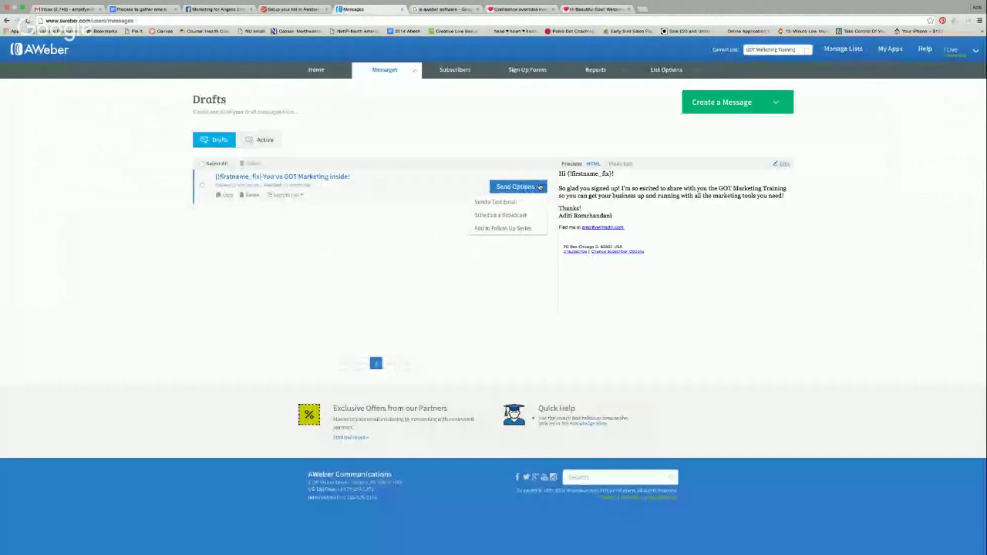
{"action": "left_click", "coordinate": [517, 229]}
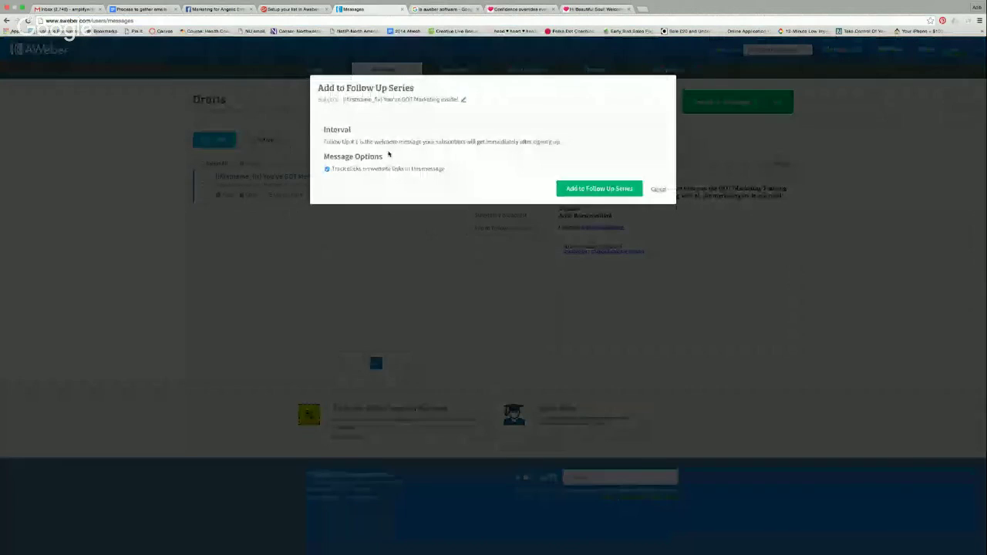
{"action": "left_click", "coordinate": [601, 189]}
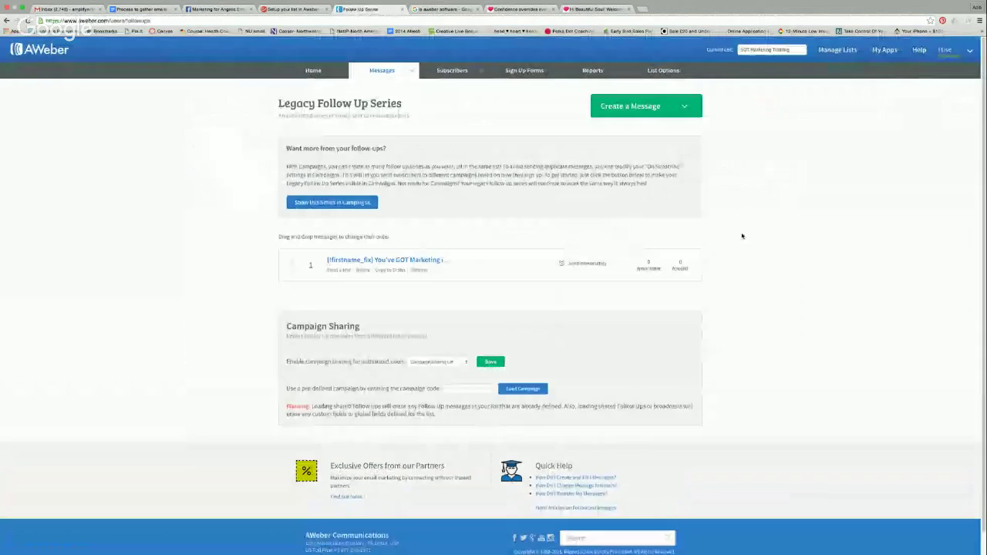
{"action": "scroll", "coordinate": [742, 236], "scroll_direction": "down", "scroll_amount": 1}
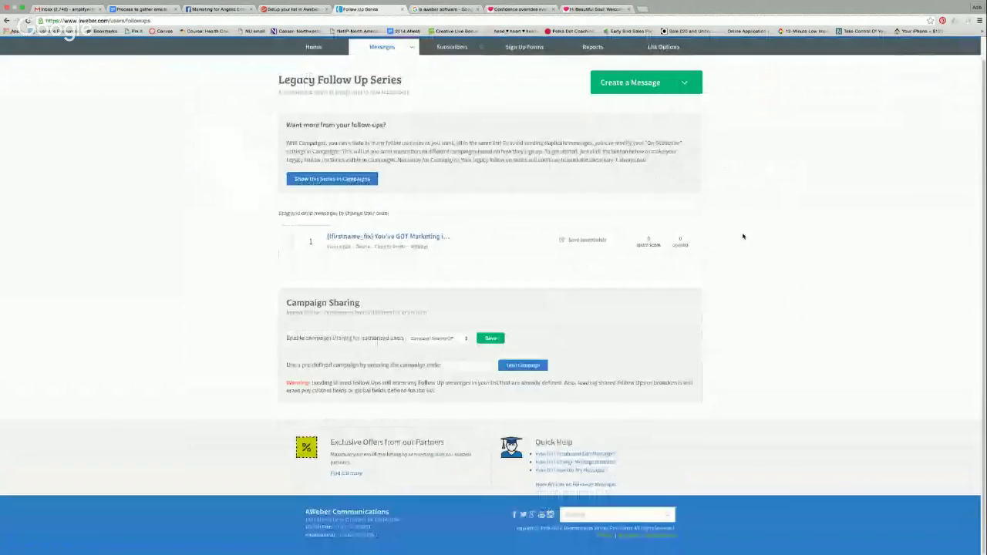
{"action": "scroll", "coordinate": [743, 236], "scroll_direction": "up", "scroll_amount": 1}
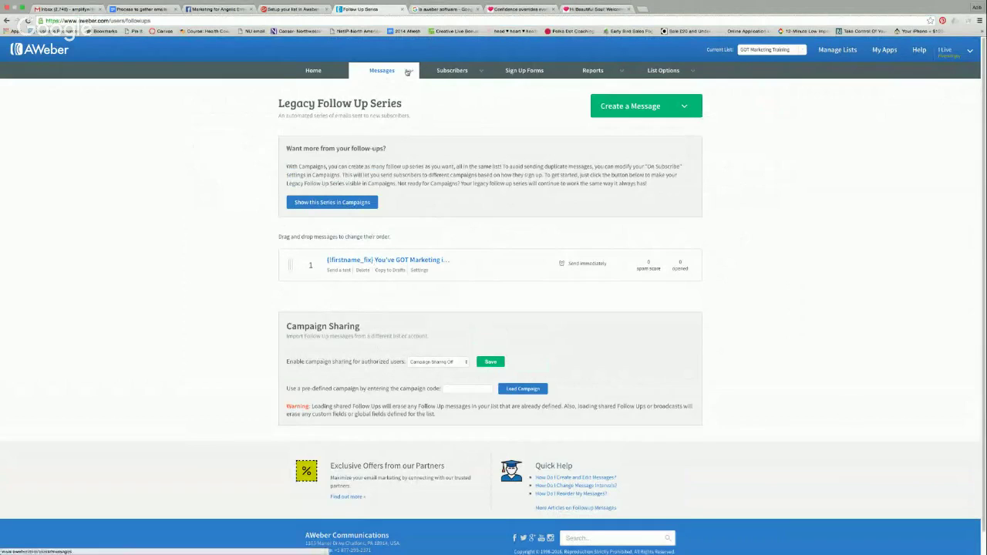
{"action": "mouse_move", "coordinate": [407, 72]}
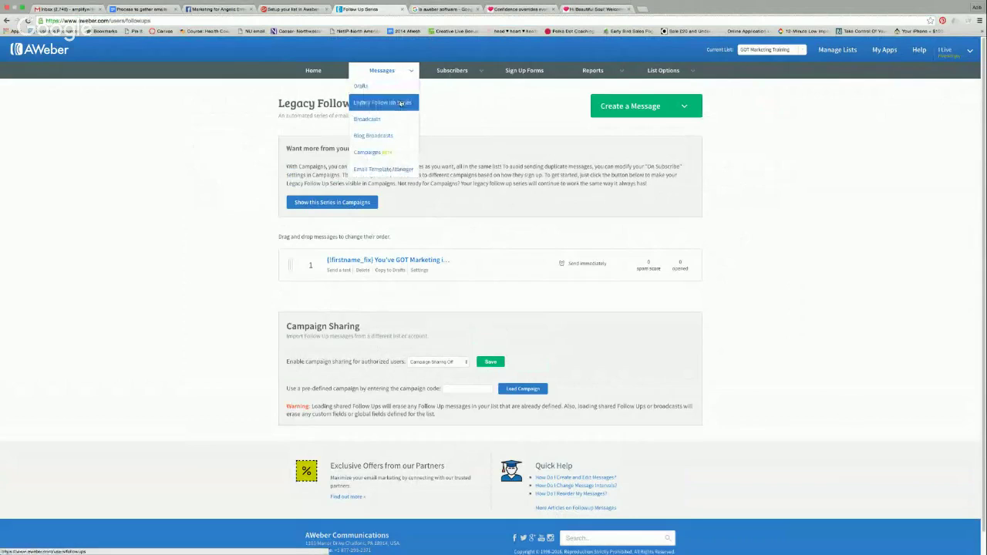
{"action": "left_click", "coordinate": [772, 54]}
{"action": "left_click", "coordinate": [435, 128]}
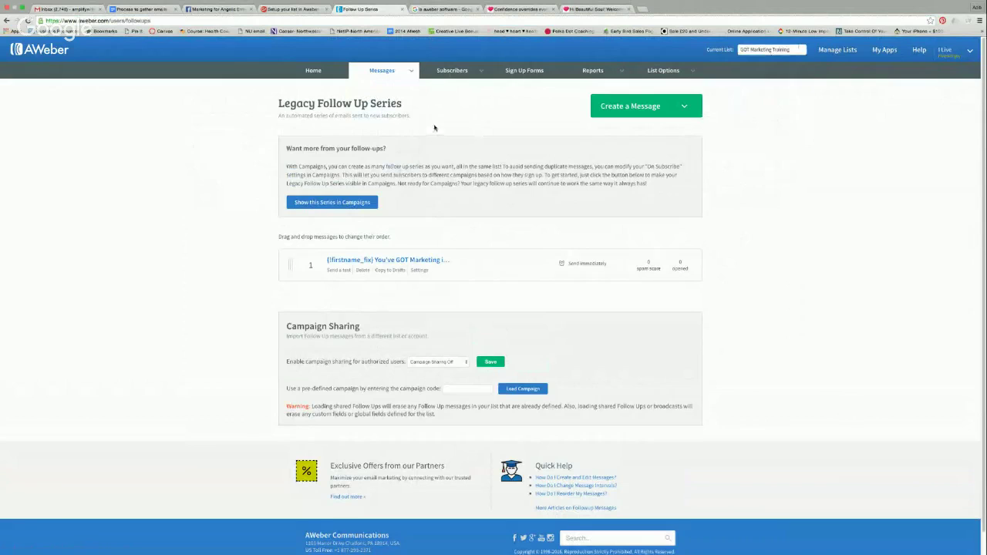
- Open the first follow-up message, and examine the request to reply to the welcome email on the website's welcome page
{"action": "left_click", "coordinate": [431, 262]}
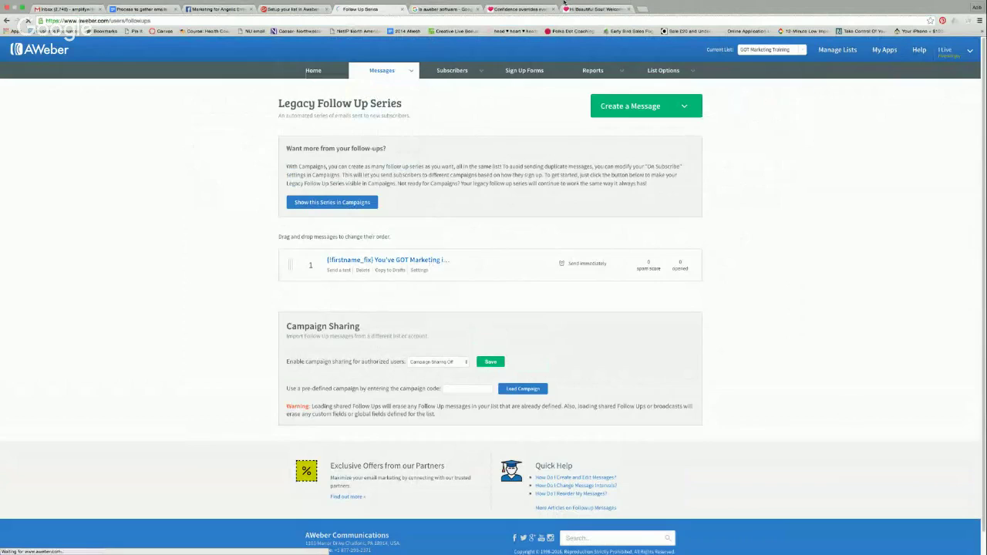
{"action": "left_click", "coordinate": [567, 6]}
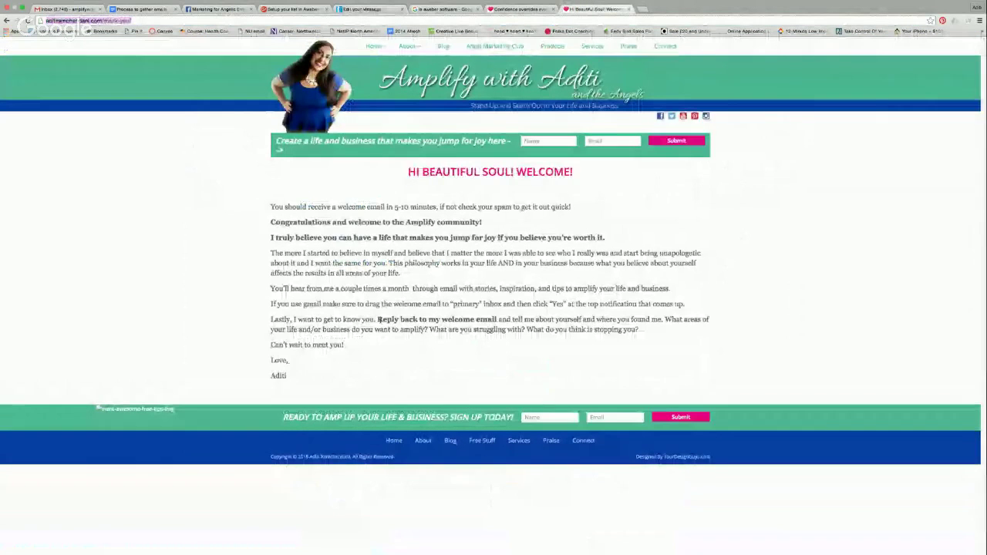
{"action": "left_click_drag", "start_coordinate": [377, 319], "coordinate": [637, 334]}
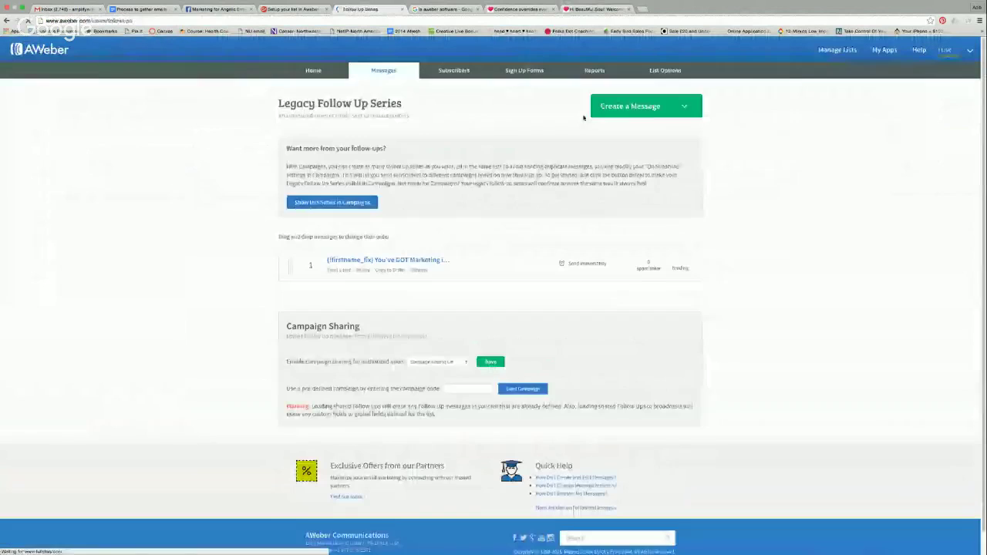
- Switch the current list to the main Amplify list and open its first follow-up message, "Ready to jump for joy?", as an example
{"action": "left_click", "coordinate": [774, 50]}
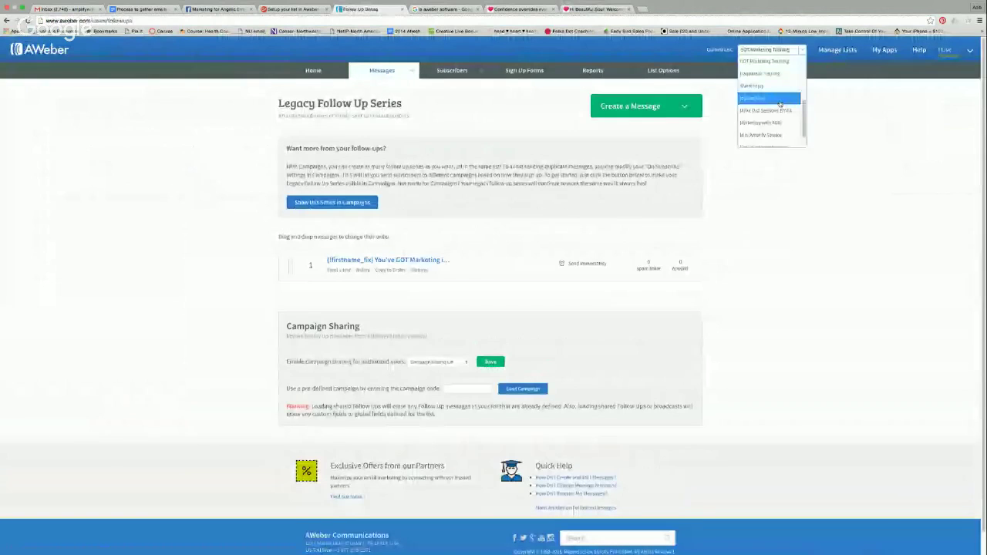
{"action": "scroll", "coordinate": [780, 105], "scroll_direction": "up", "scroll_amount": 3}
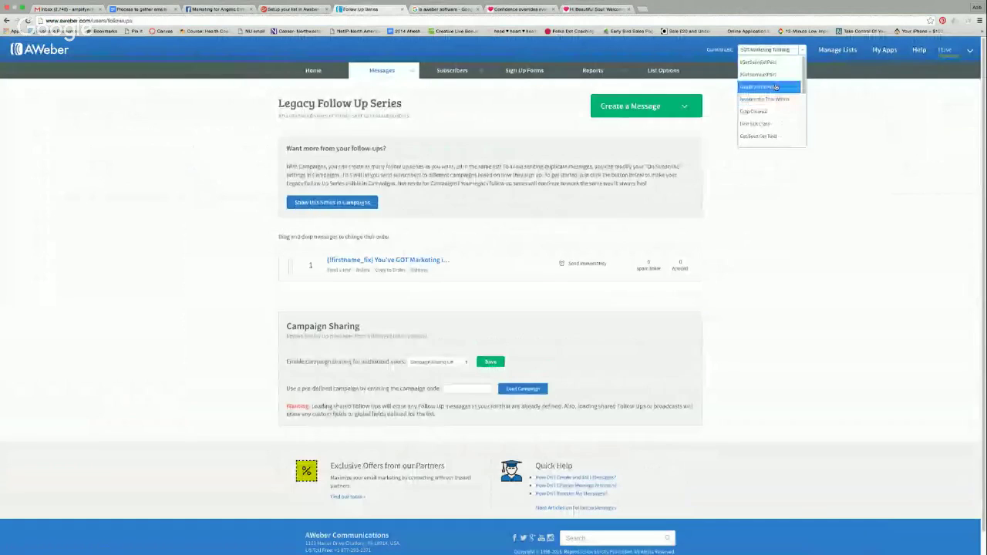
{"action": "left_click", "coordinate": [776, 87]}
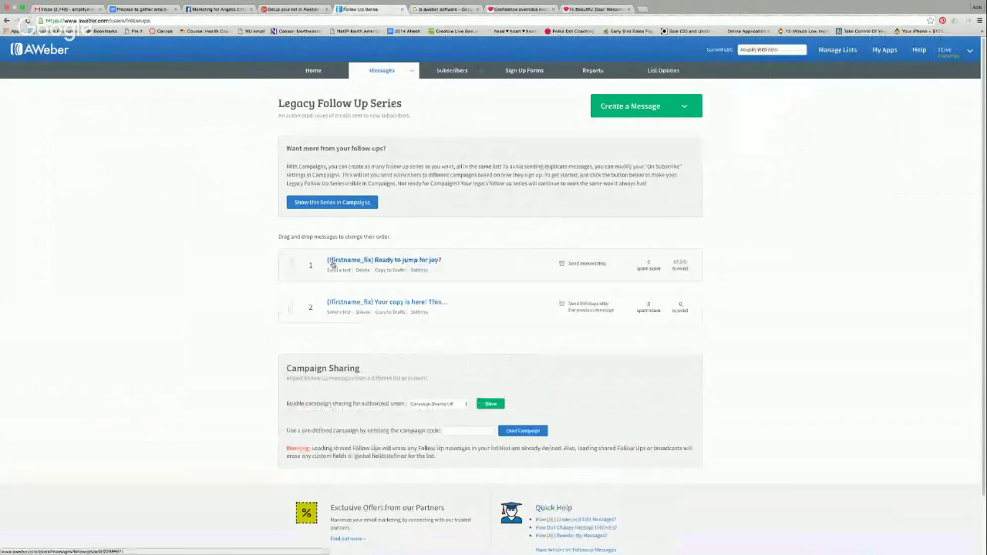
{"action": "left_click", "coordinate": [411, 262]}
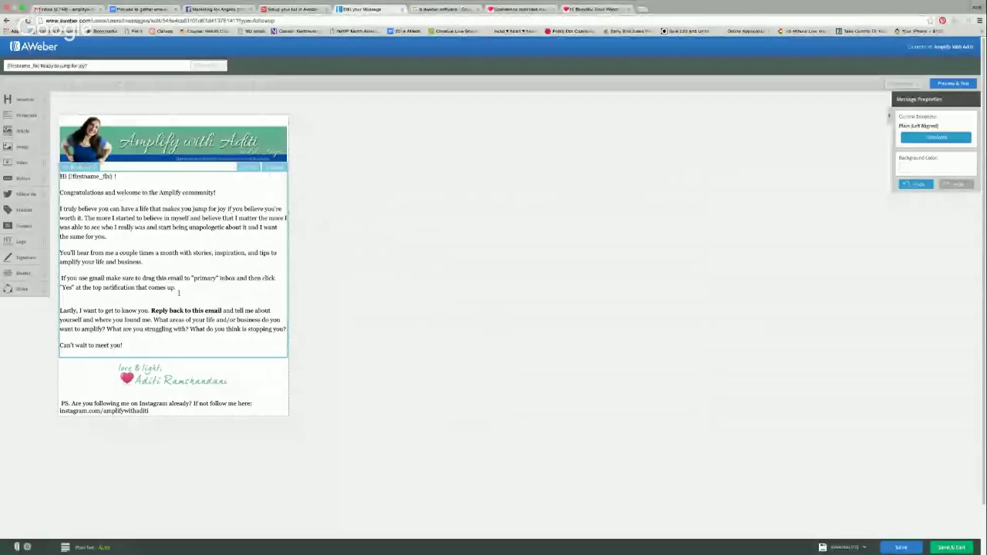
- Examine the Gmail "primary" inbox instructions and the reply request in the welcome message, and save and exit it
{"action": "left_click_drag", "start_coordinate": [178, 293], "coordinate": [74, 280]}
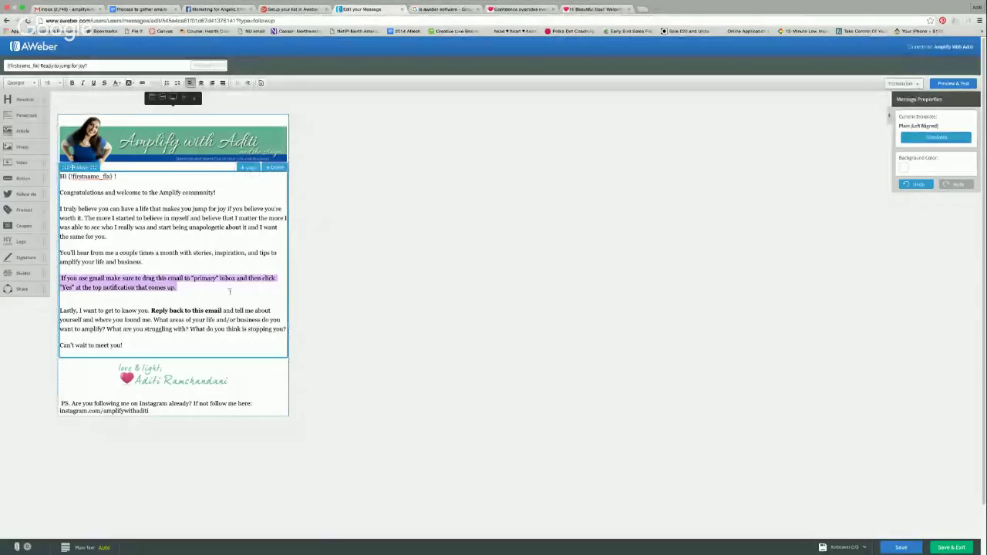
{"action": "left_click", "coordinate": [142, 318]}
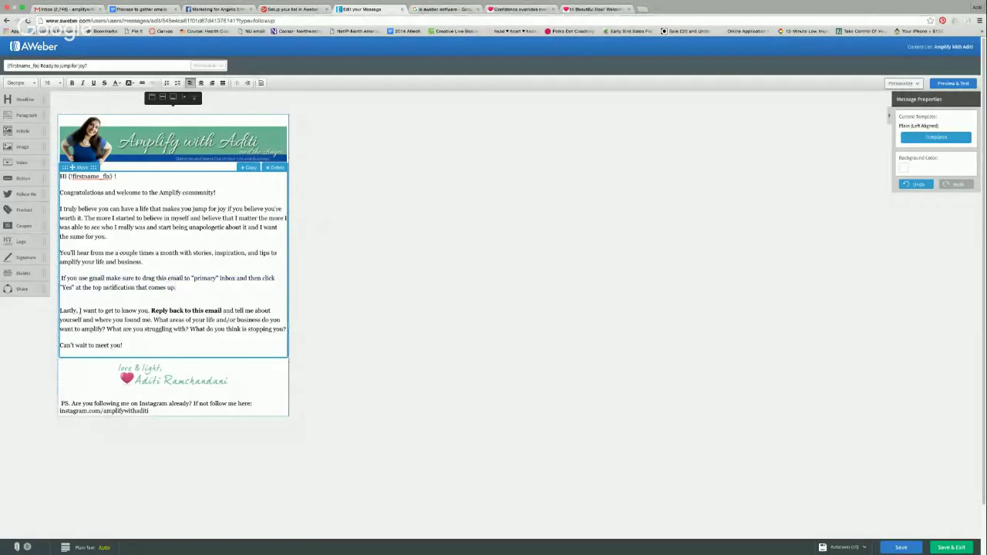
{"action": "left_click_drag", "start_coordinate": [79, 310], "coordinate": [284, 330]}
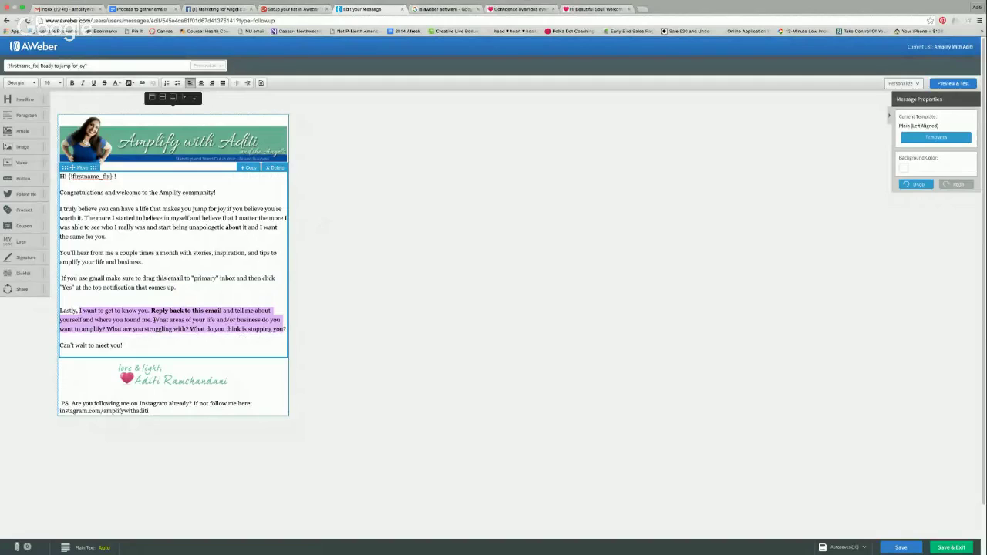
{"action": "left_click", "coordinate": [152, 332]}
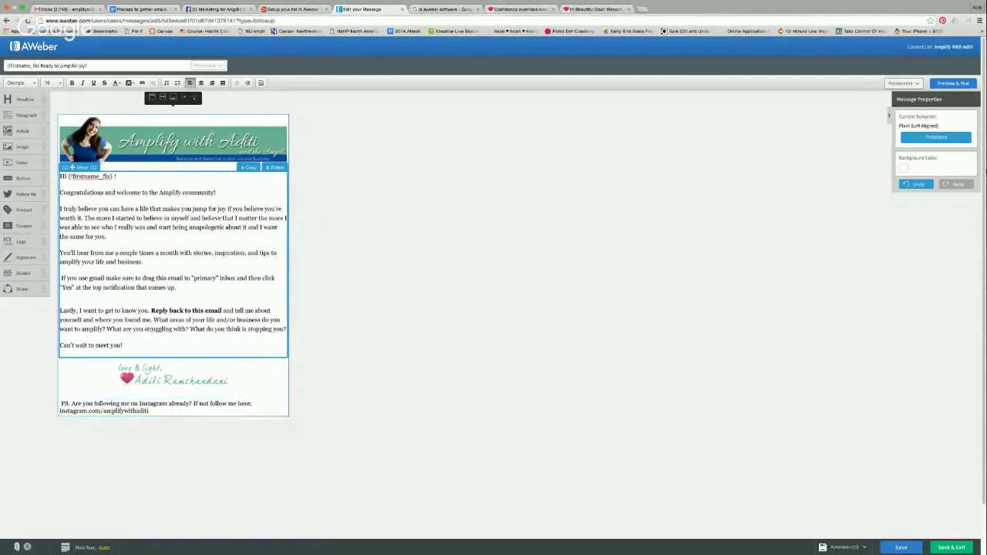
{"action": "left_click", "coordinate": [956, 543]}
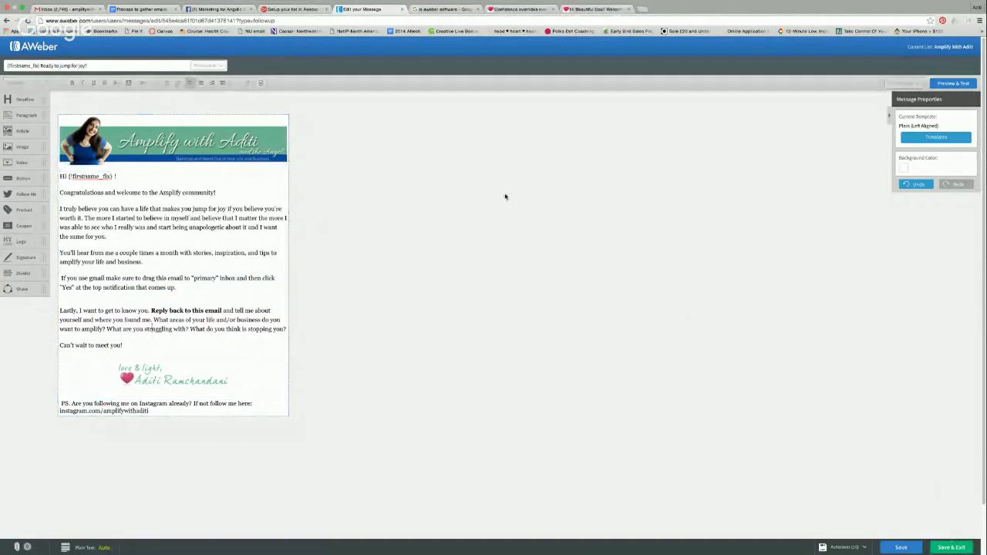
{"action": "left_click", "coordinate": [951, 546]}
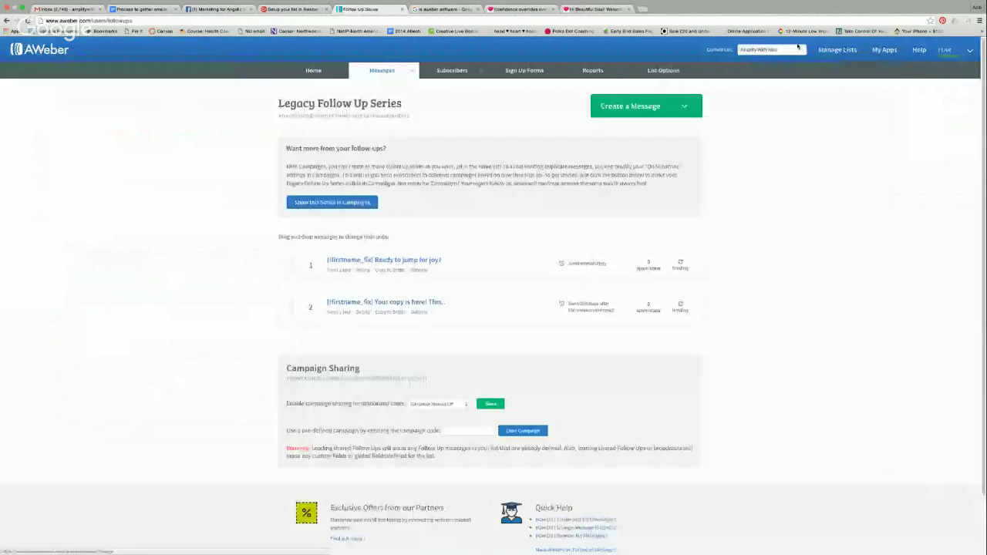
- Switch the current list to the main Marketing list and open its first follow-up message, "[Free Marketing Classes] Join the group!"
{"action": "left_click", "coordinate": [798, 48]}
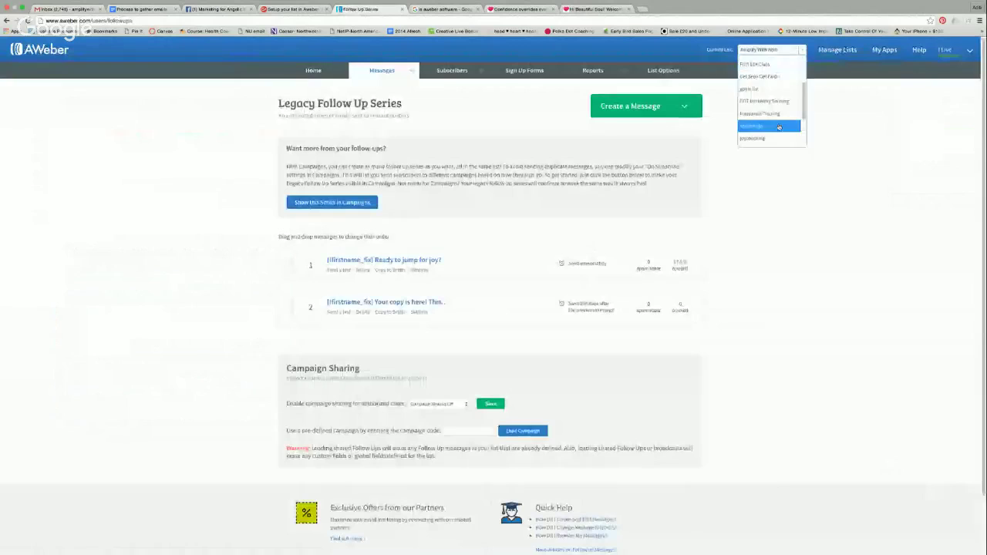
{"action": "left_click", "coordinate": [779, 127]}
{"action": "scroll", "coordinate": [783, 139], "scroll_direction": "down", "scroll_amount": 2}
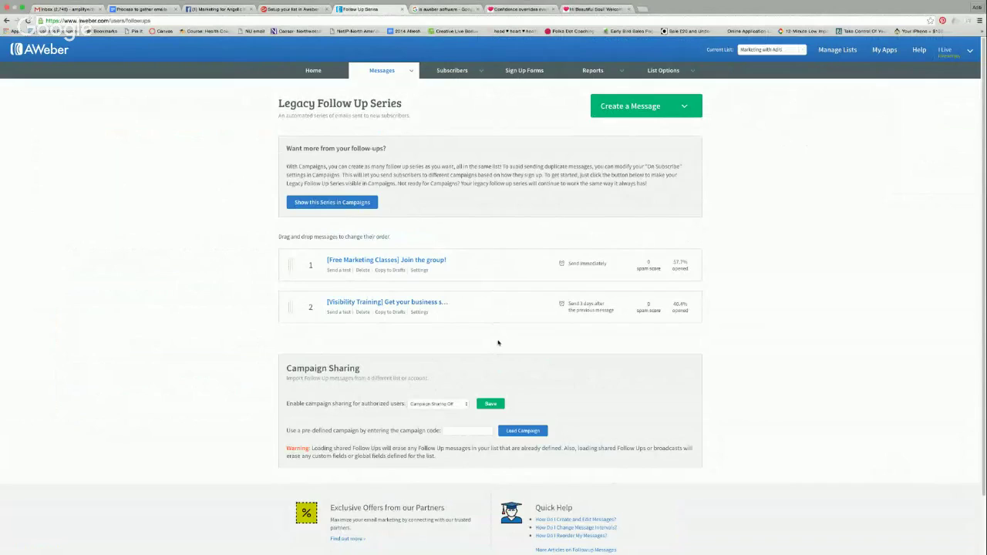
{"action": "left_click", "coordinate": [439, 262]}
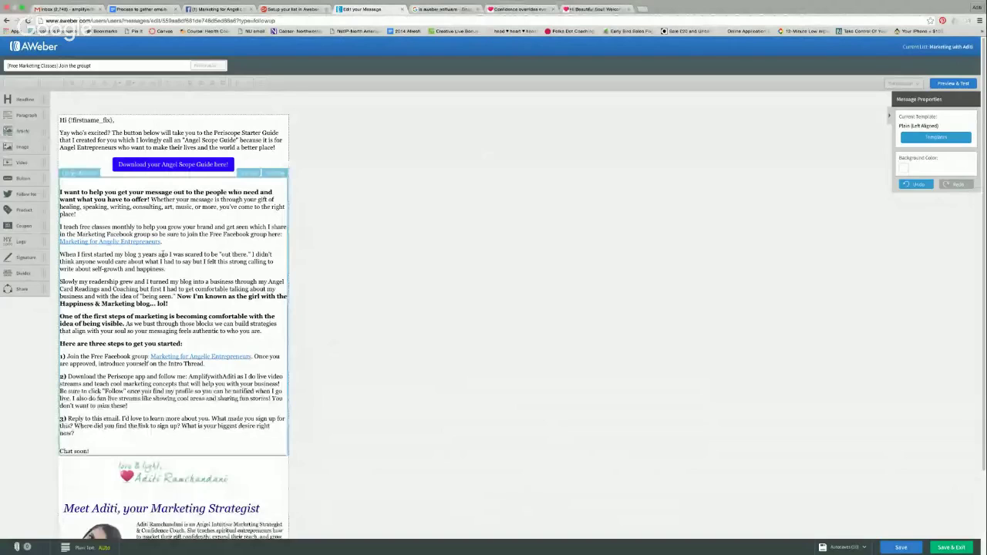
- Examine the message's three getting-started steps, including the request to reply to the email, and save and exit it
{"action": "scroll", "coordinate": [162, 254], "scroll_direction": "down", "scroll_amount": 3}
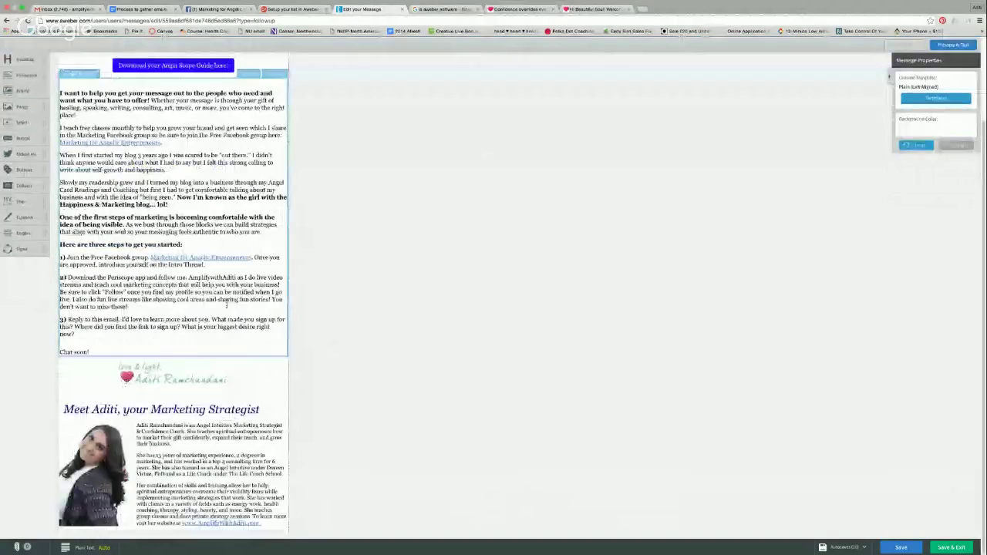
{"action": "left_click_drag", "start_coordinate": [60, 245], "coordinate": [110, 266]}
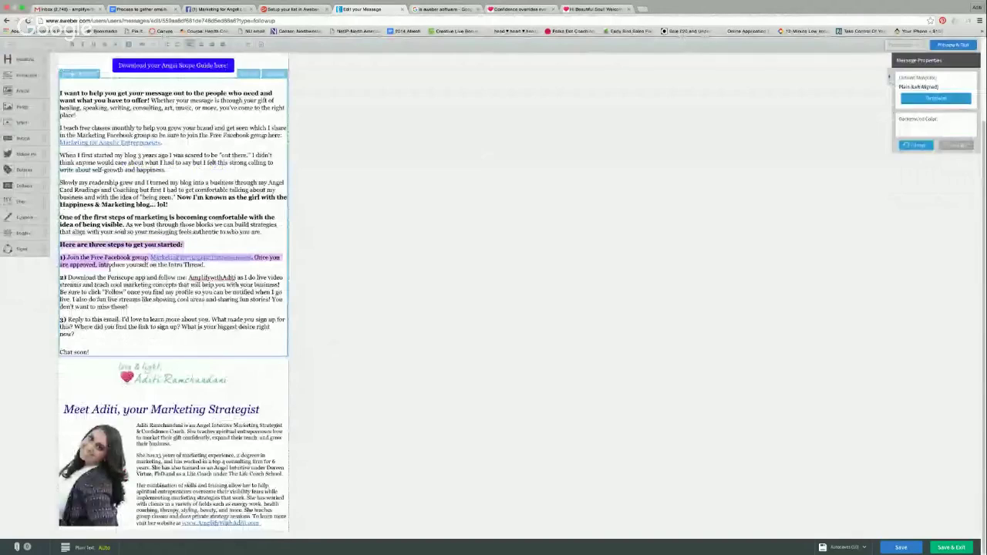
{"action": "left_click_drag", "start_coordinate": [110, 267], "coordinate": [75, 334]}
{"action": "double_click", "coordinate": [81, 278]}
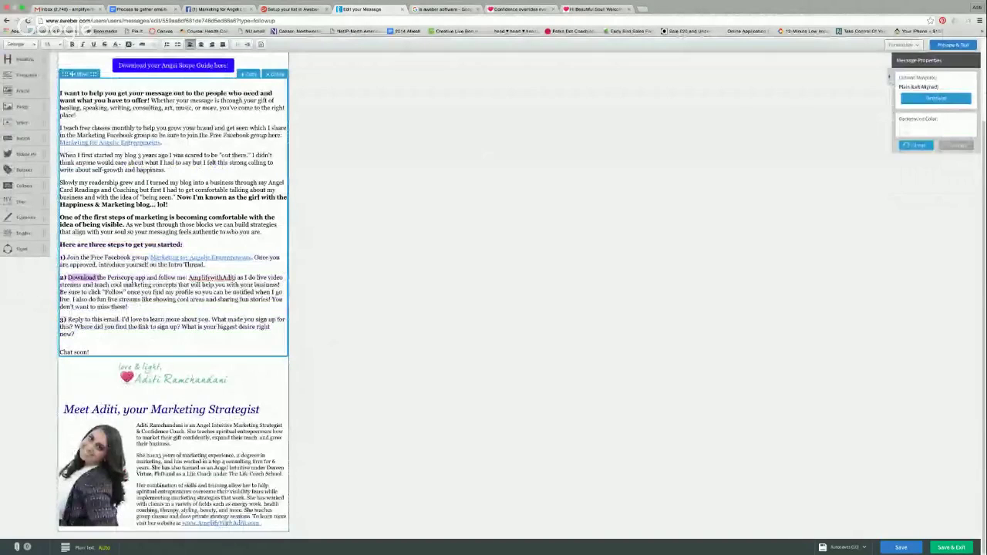
{"action": "left_click", "coordinate": [178, 300]}
{"action": "triple_click", "coordinate": [113, 333]}
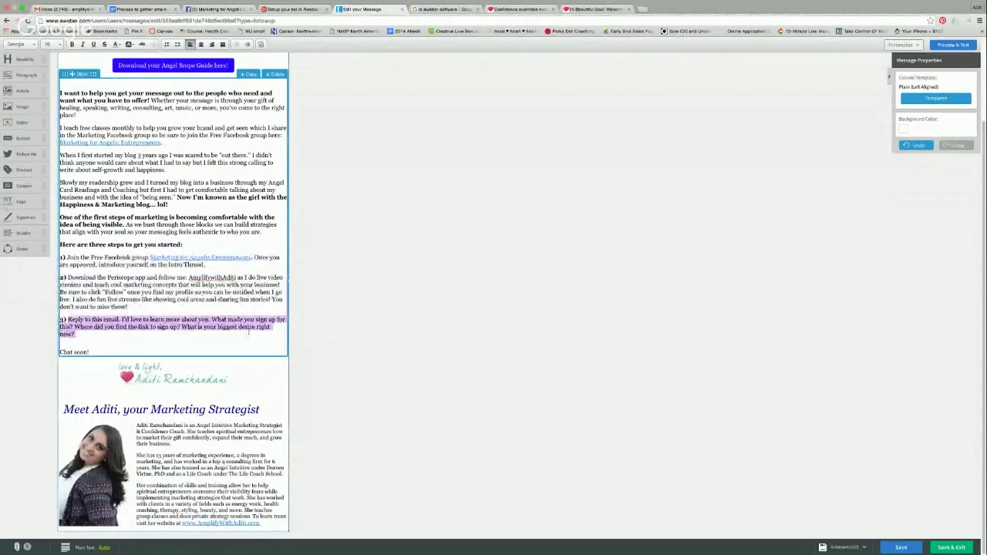
{"action": "left_click", "coordinate": [376, 339]}
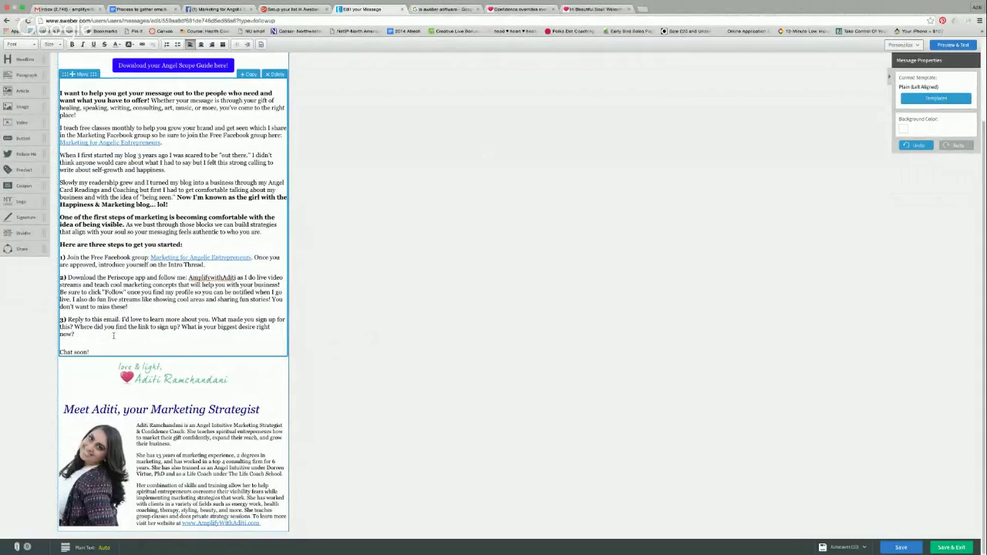
{"action": "left_click", "coordinate": [955, 547]}
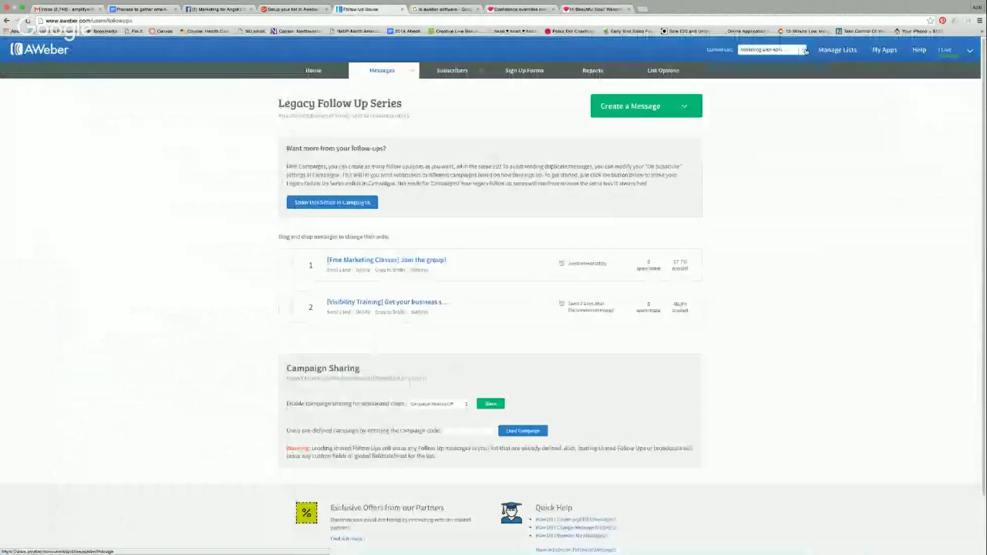
- Leave the follow-up series and open the account overview, keeping the current list selection
{"action": "left_click", "coordinate": [803, 50]}
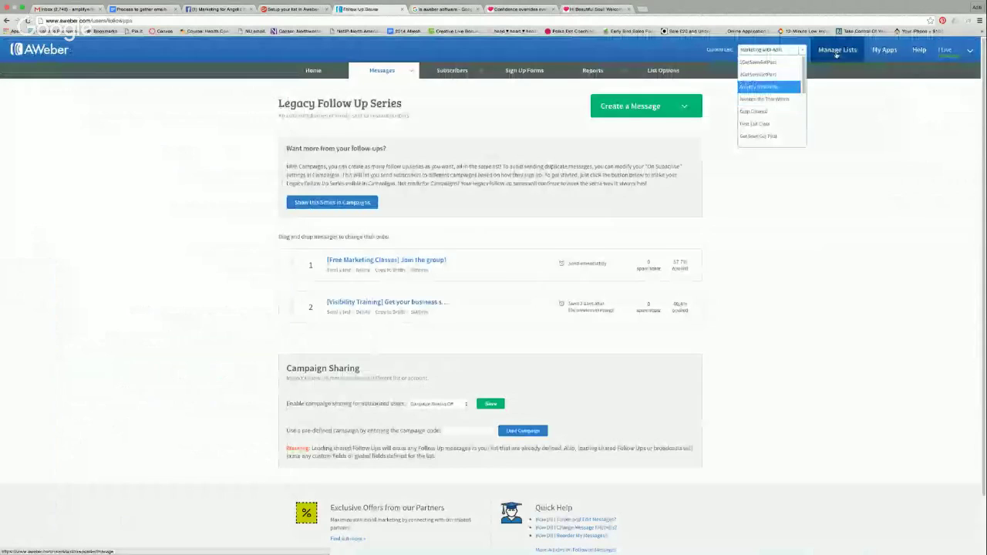
{"action": "left_click", "coordinate": [683, 154]}
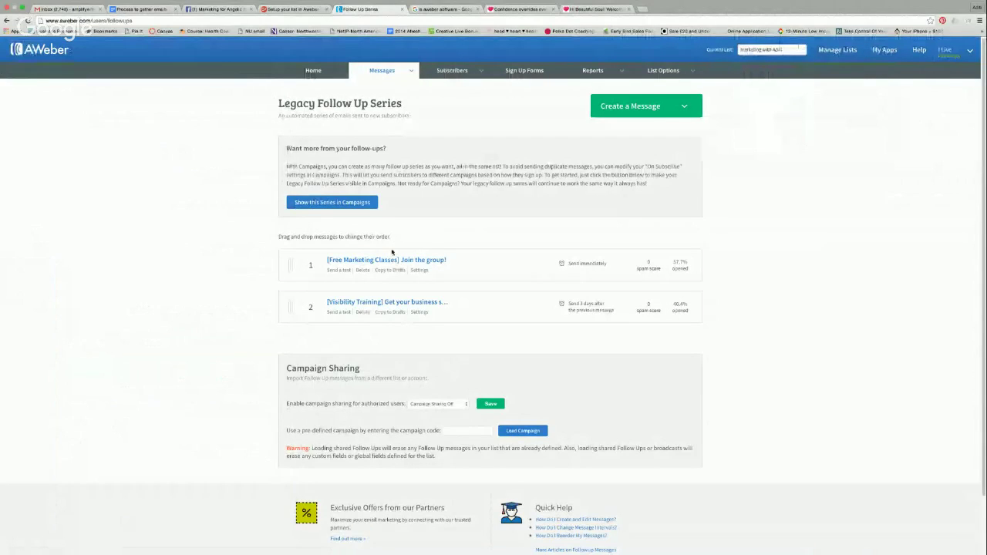
{"action": "left_click", "coordinate": [314, 71]}
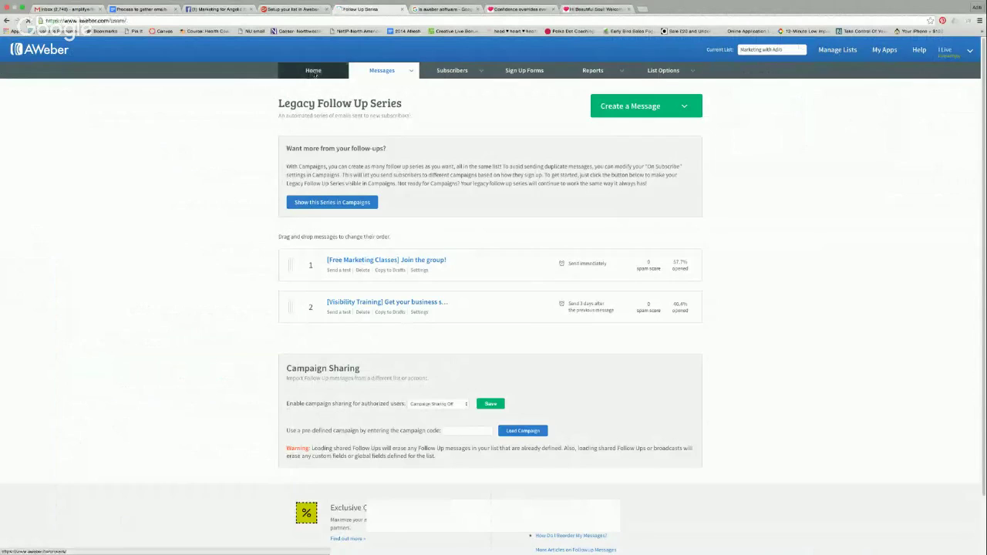
- Look over the website's welcome page and the "Confidence overrides everything else" blog post with its sign-up form
{"action": "left_click", "coordinate": [597, 10]}
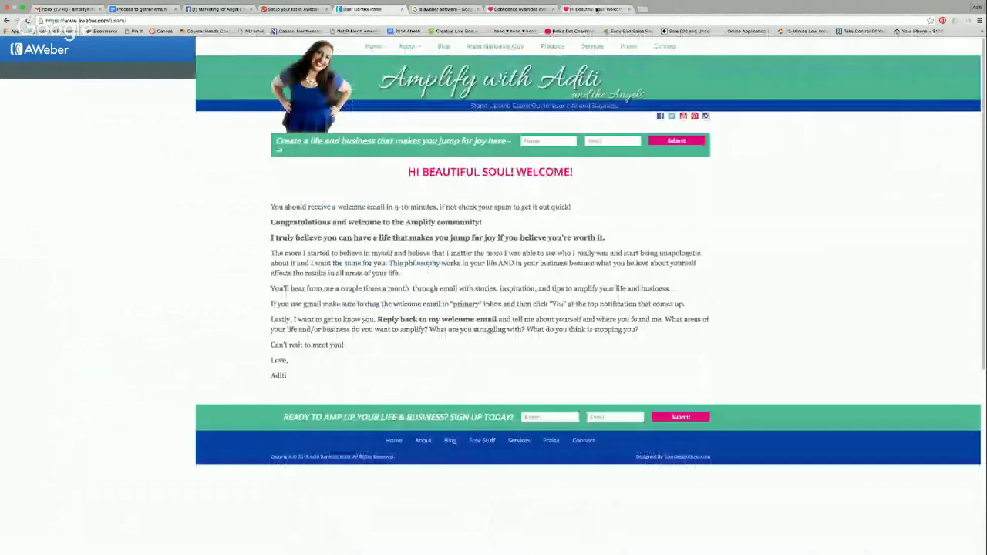
{"action": "left_click", "coordinate": [515, 9]}
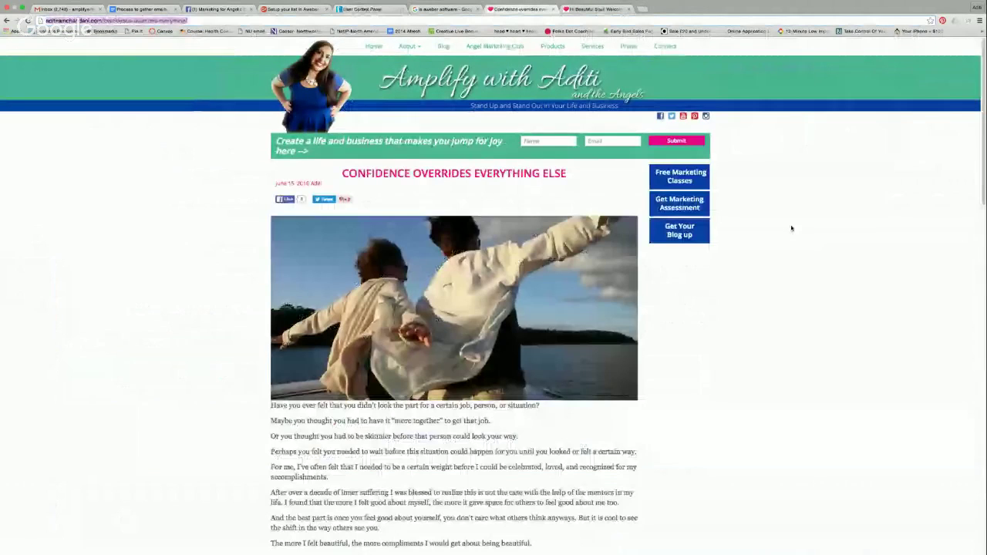
{"action": "scroll", "coordinate": [791, 229], "scroll_direction": "down", "scroll_amount": 15}
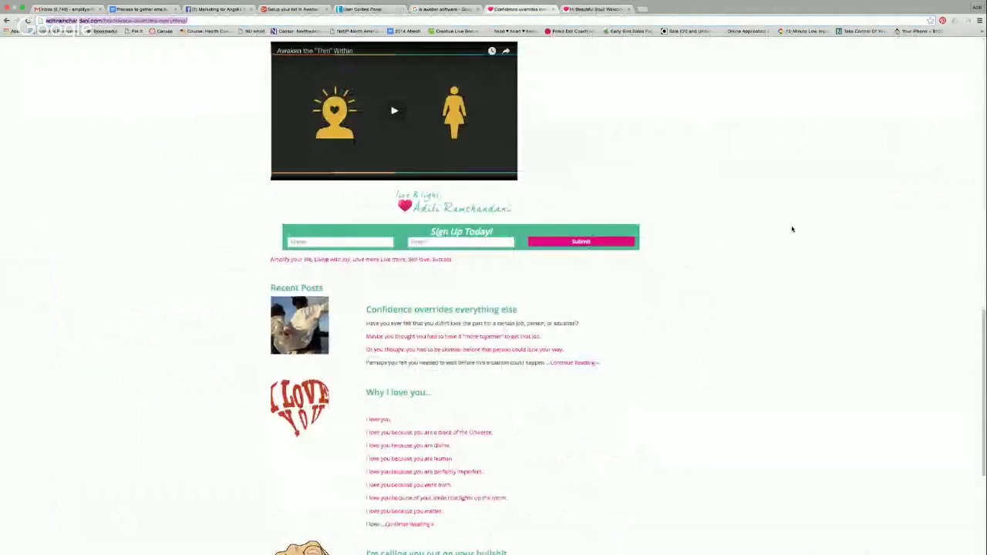
{"action": "scroll", "coordinate": [792, 229], "scroll_direction": "up", "scroll_amount": 6}
{"action": "right_click", "coordinate": [793, 230]}
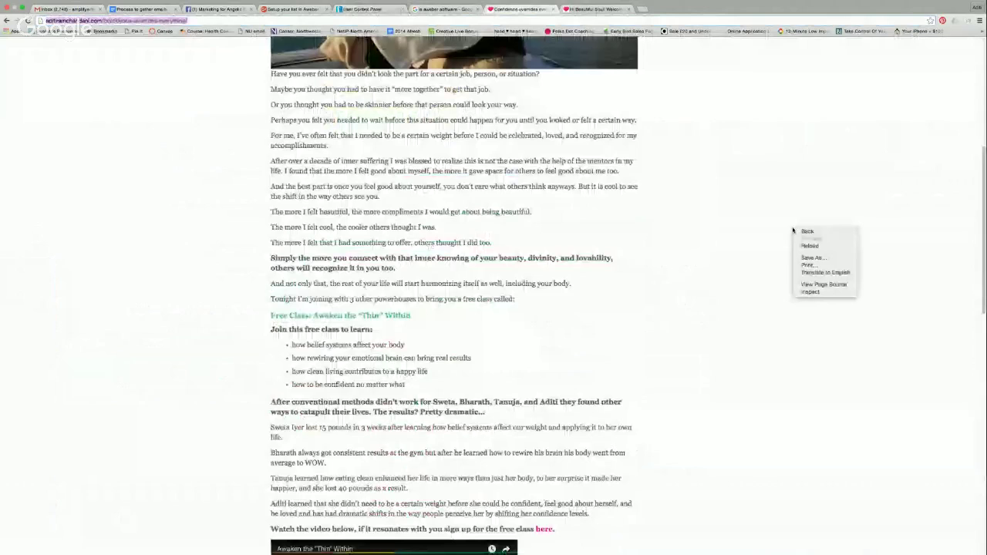
- Close the Google search results page for "is aweber software"
{"action": "left_click", "coordinate": [579, 10]}
{"action": "left_click", "coordinate": [445, 10]}
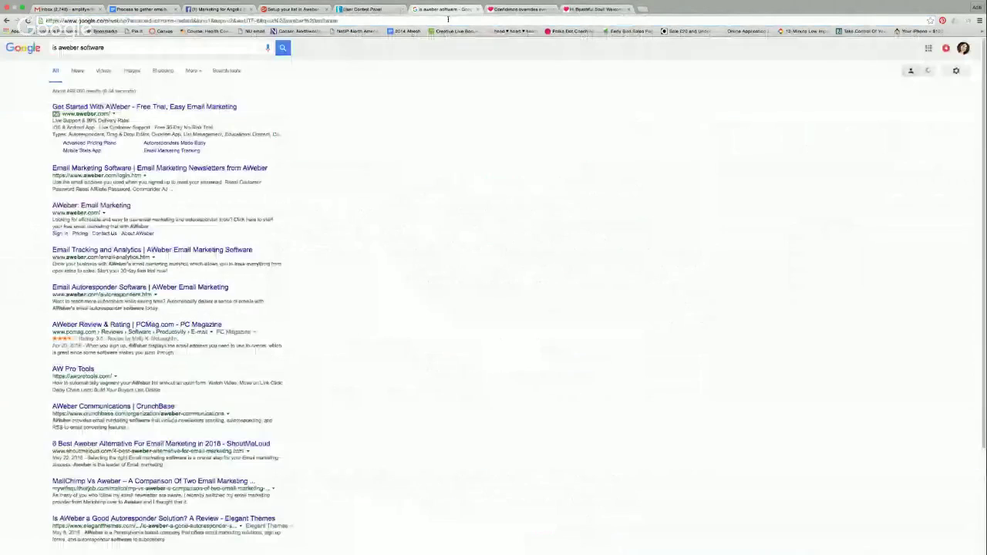
{"action": "key", "text": "super+w"}
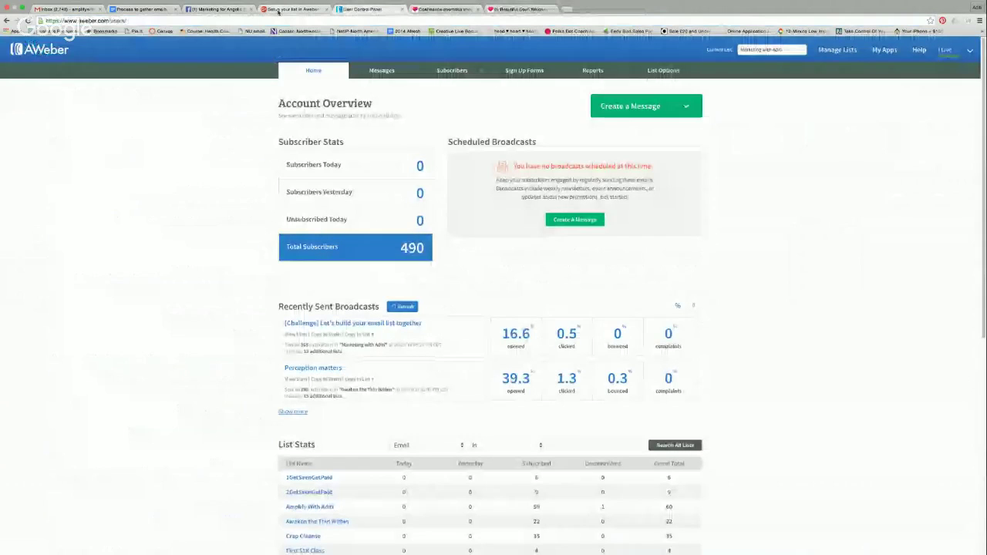
- Switch to the Marketing for Angelic Entrepreneurs Facebook group page and take the browser out of full screen
{"action": "left_click", "coordinate": [214, 9]}
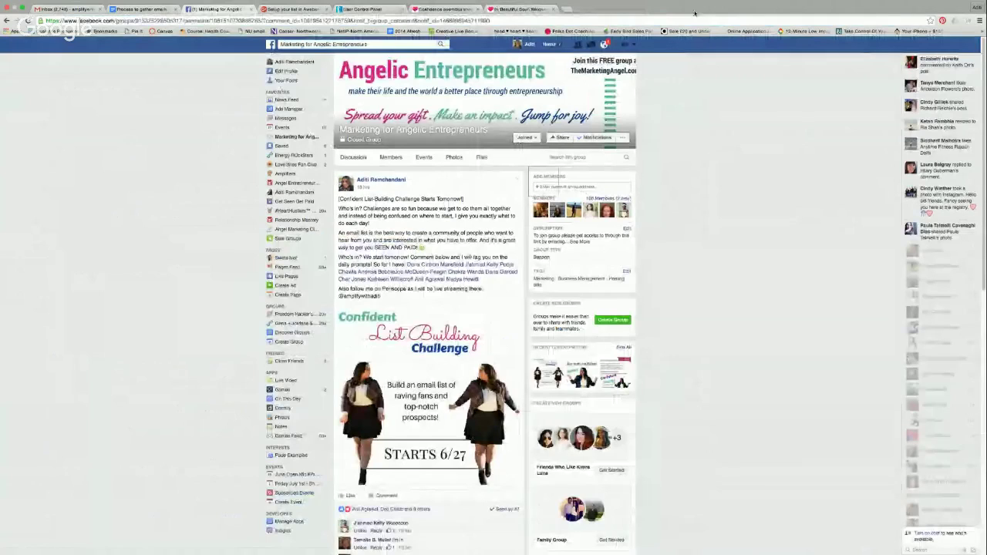
{"action": "left_click", "coordinate": [23, 8]}
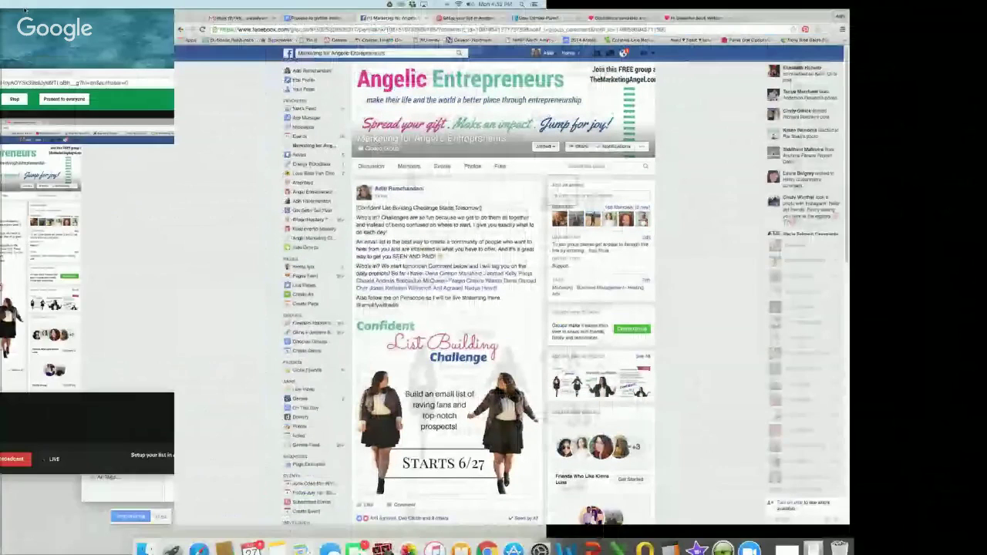